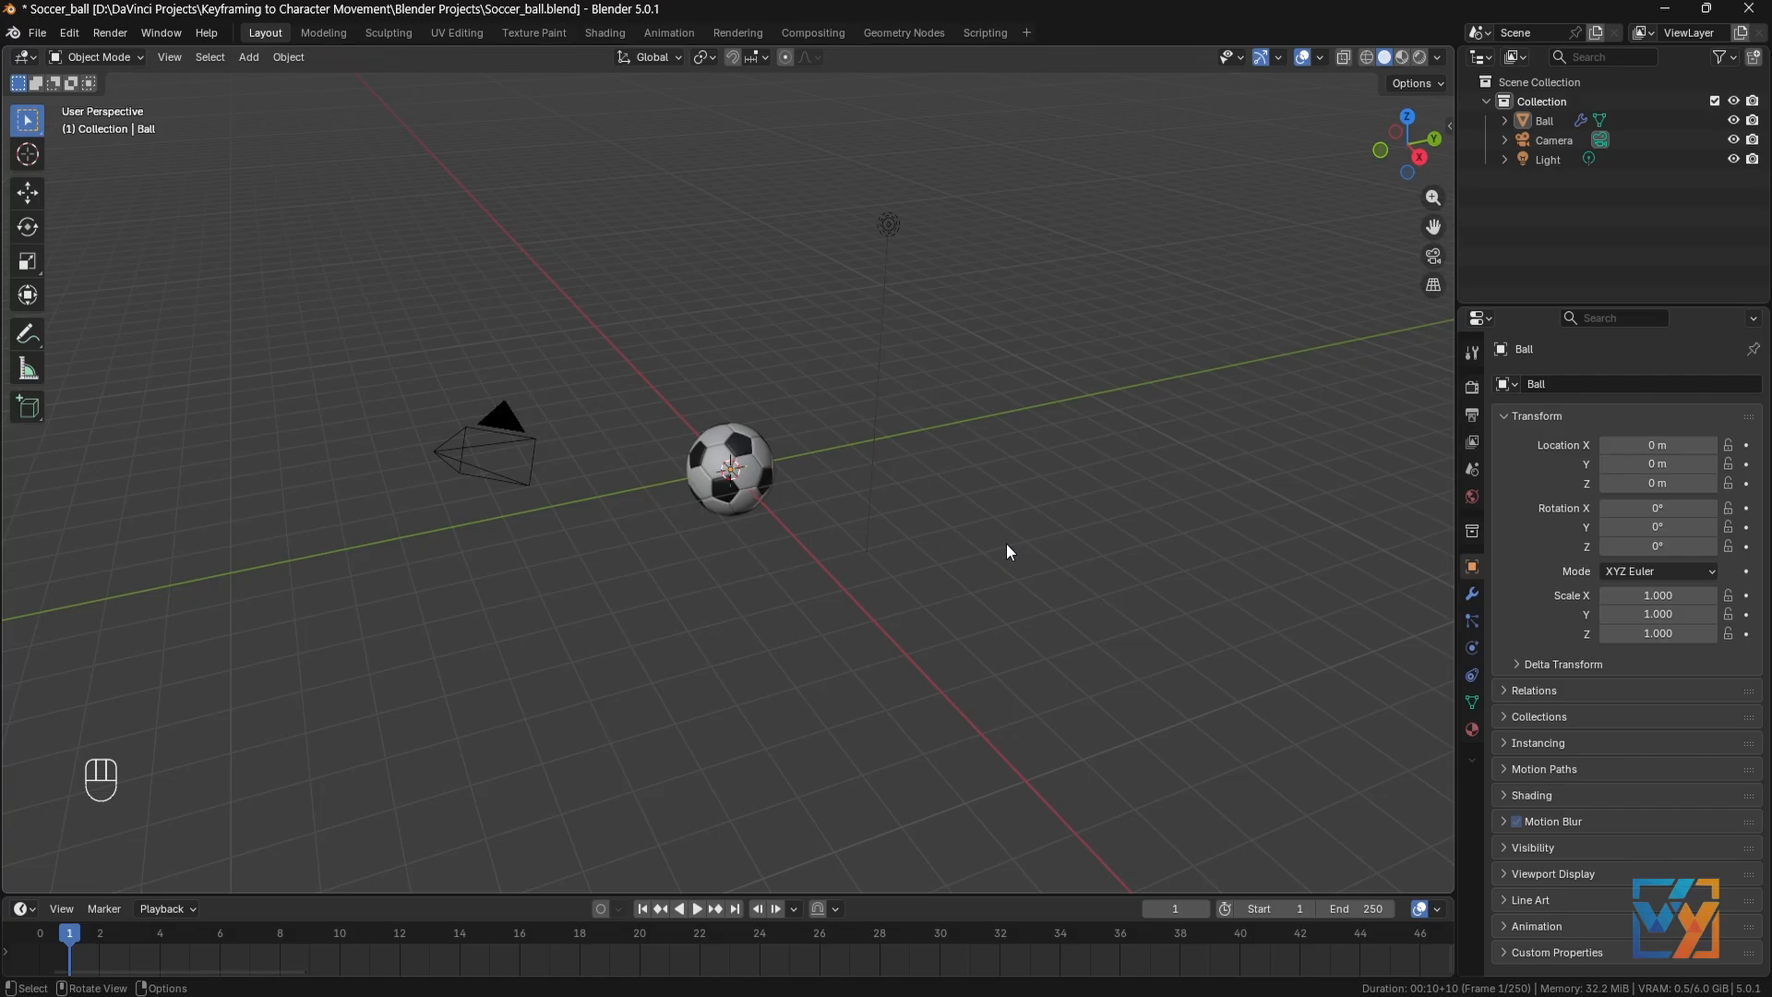
Step: Enlarge the timeline area and adjust the 3D view so the ball, camera and light are all in sight
{"action": "left_click_drag", "start_coordinate": [964, 900], "coordinate": [939, 688]}
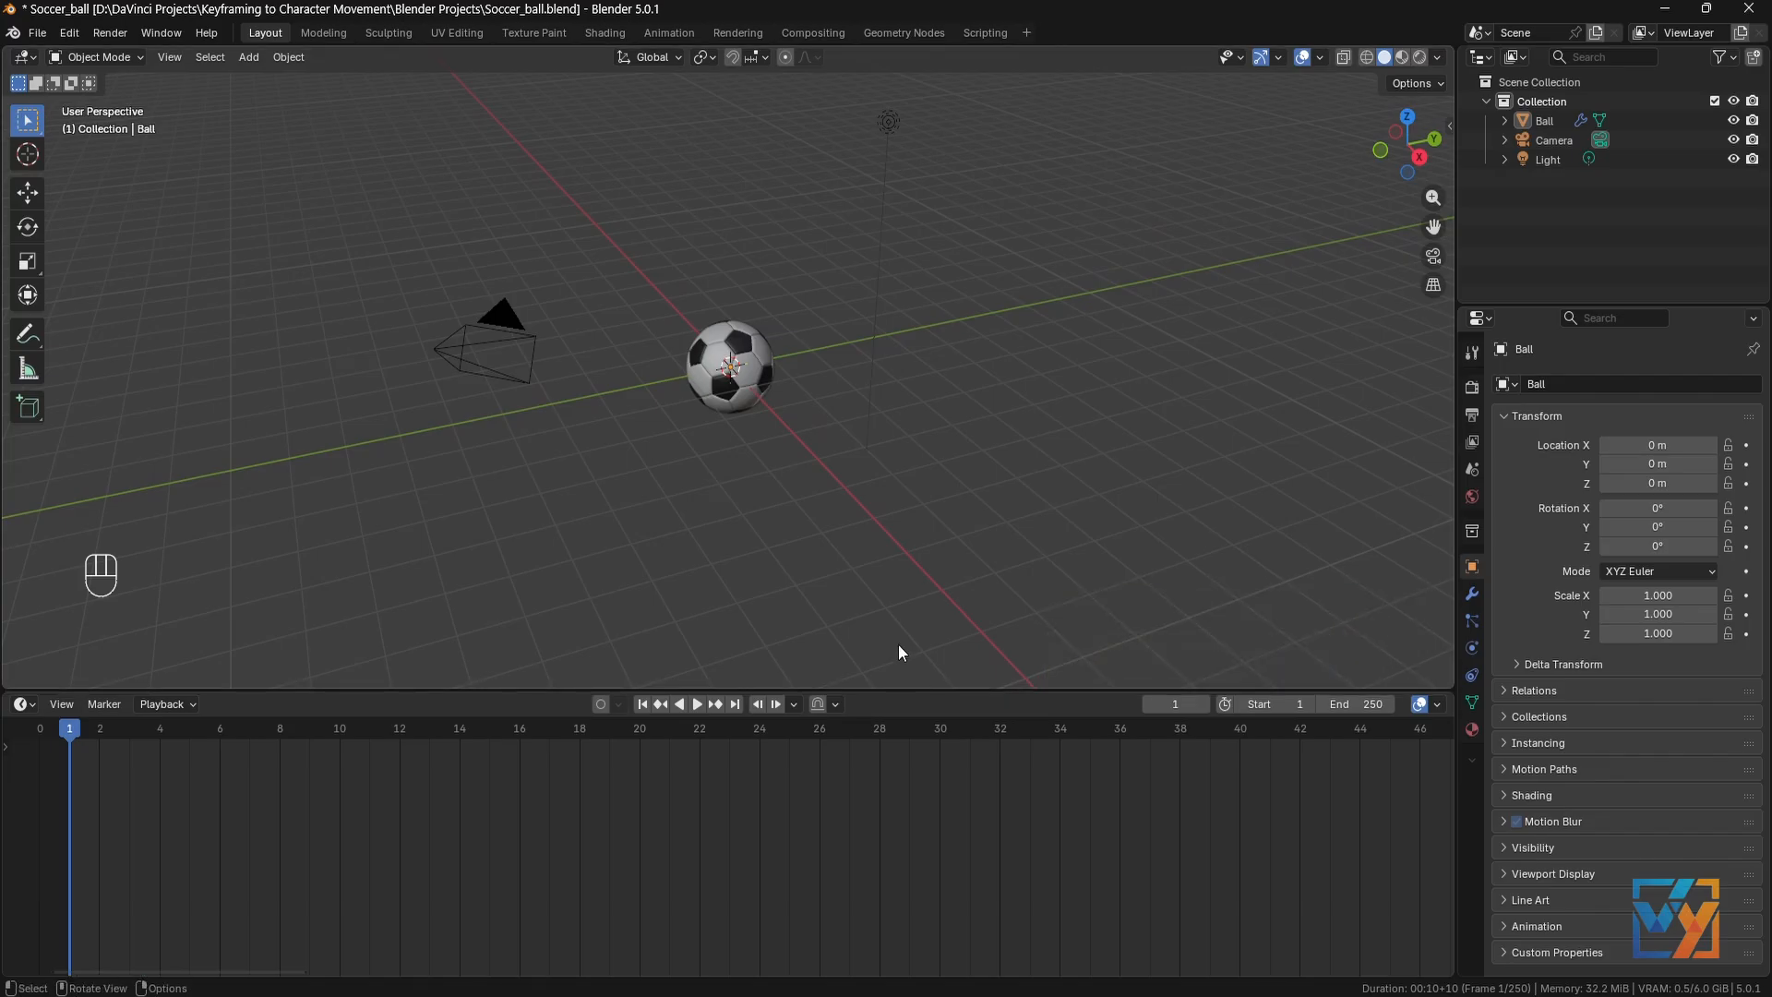
{"action": "middle_click_drag", "start_coordinate": [738, 601], "coordinate": [760, 581], "text": "alt"}
{"action": "scroll", "coordinate": [760, 545], "scroll_direction": "down", "scroll_amount": 1}
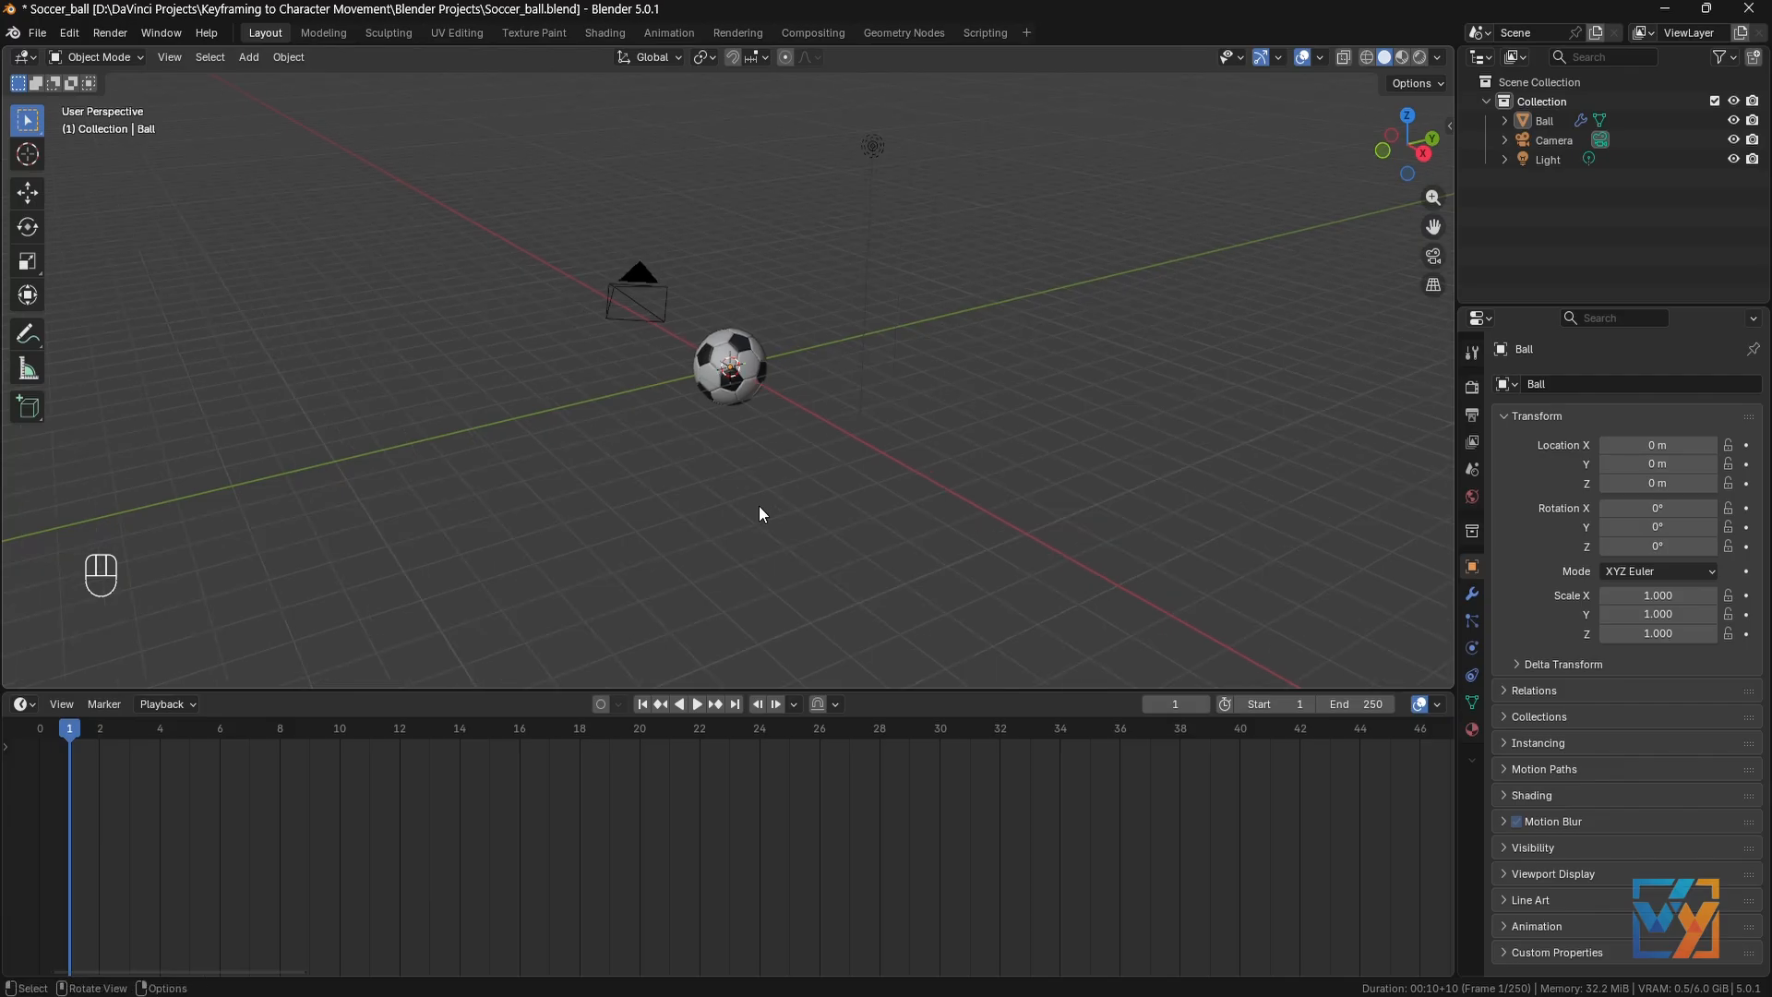
{"action": "middle_click_drag", "start_coordinate": [748, 496], "coordinate": [805, 533], "text": "alt+shift"}
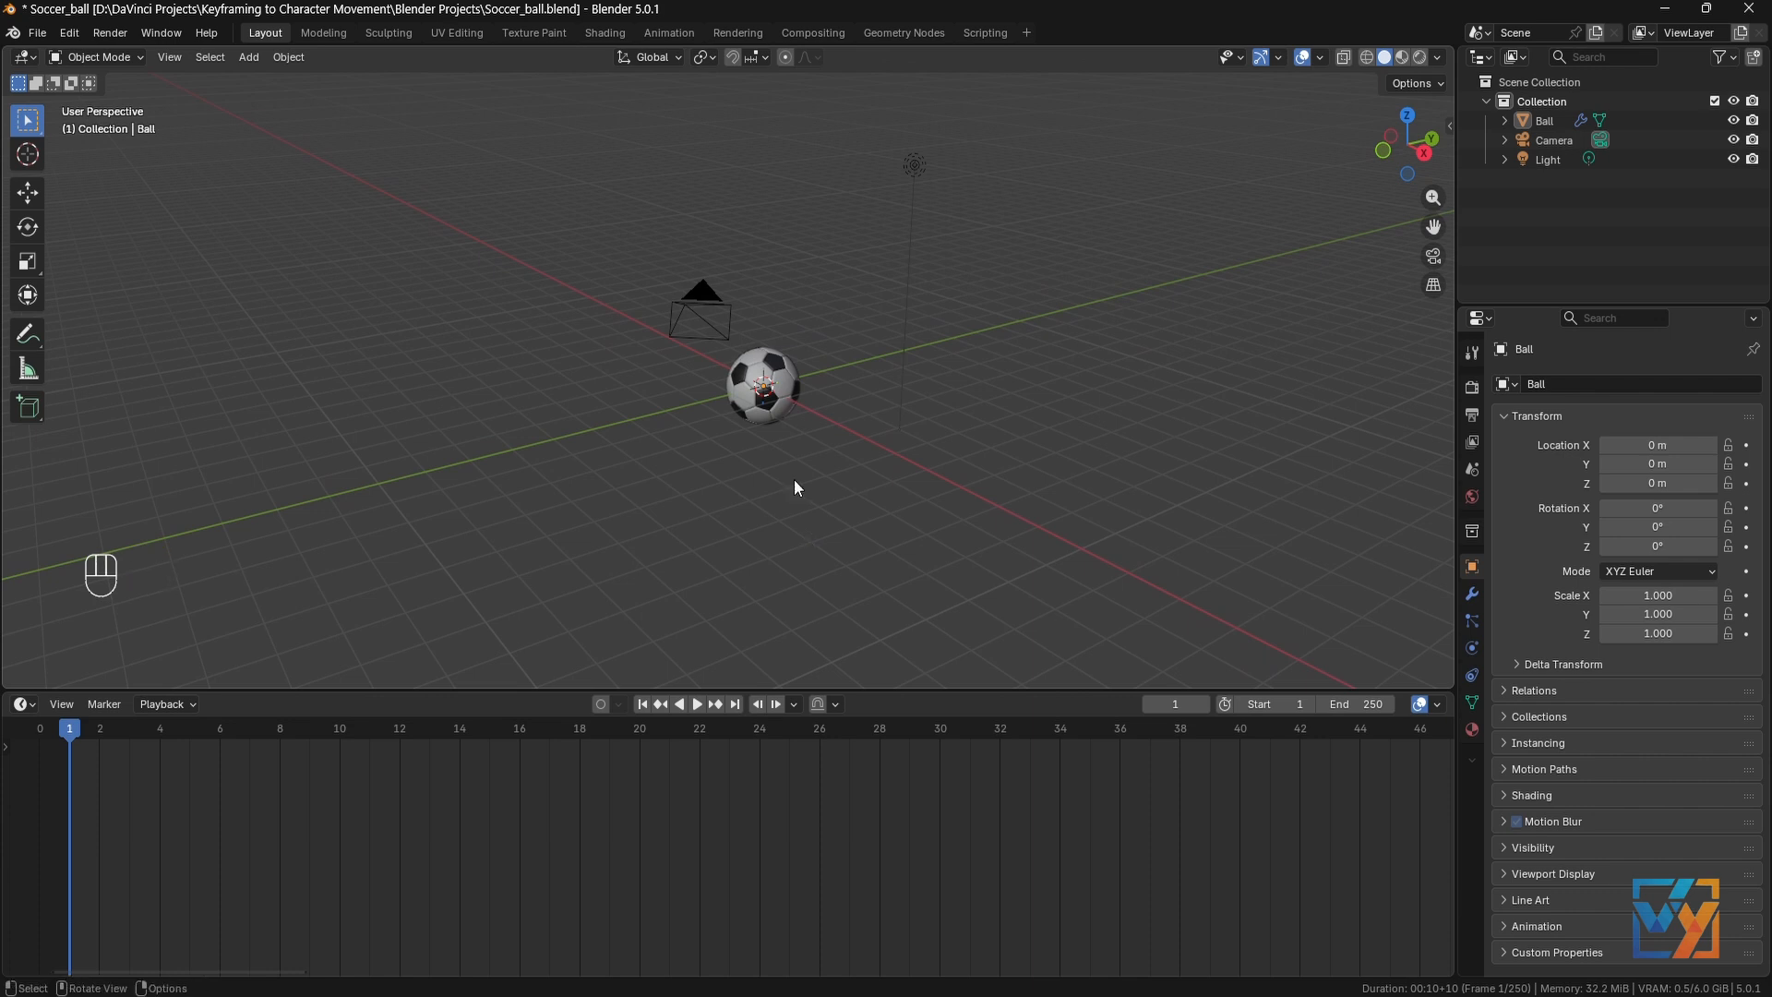
Step: Select the ball and, at frame 10, move it -5 m along the global X axis
{"action": "left_click", "coordinate": [773, 419]}
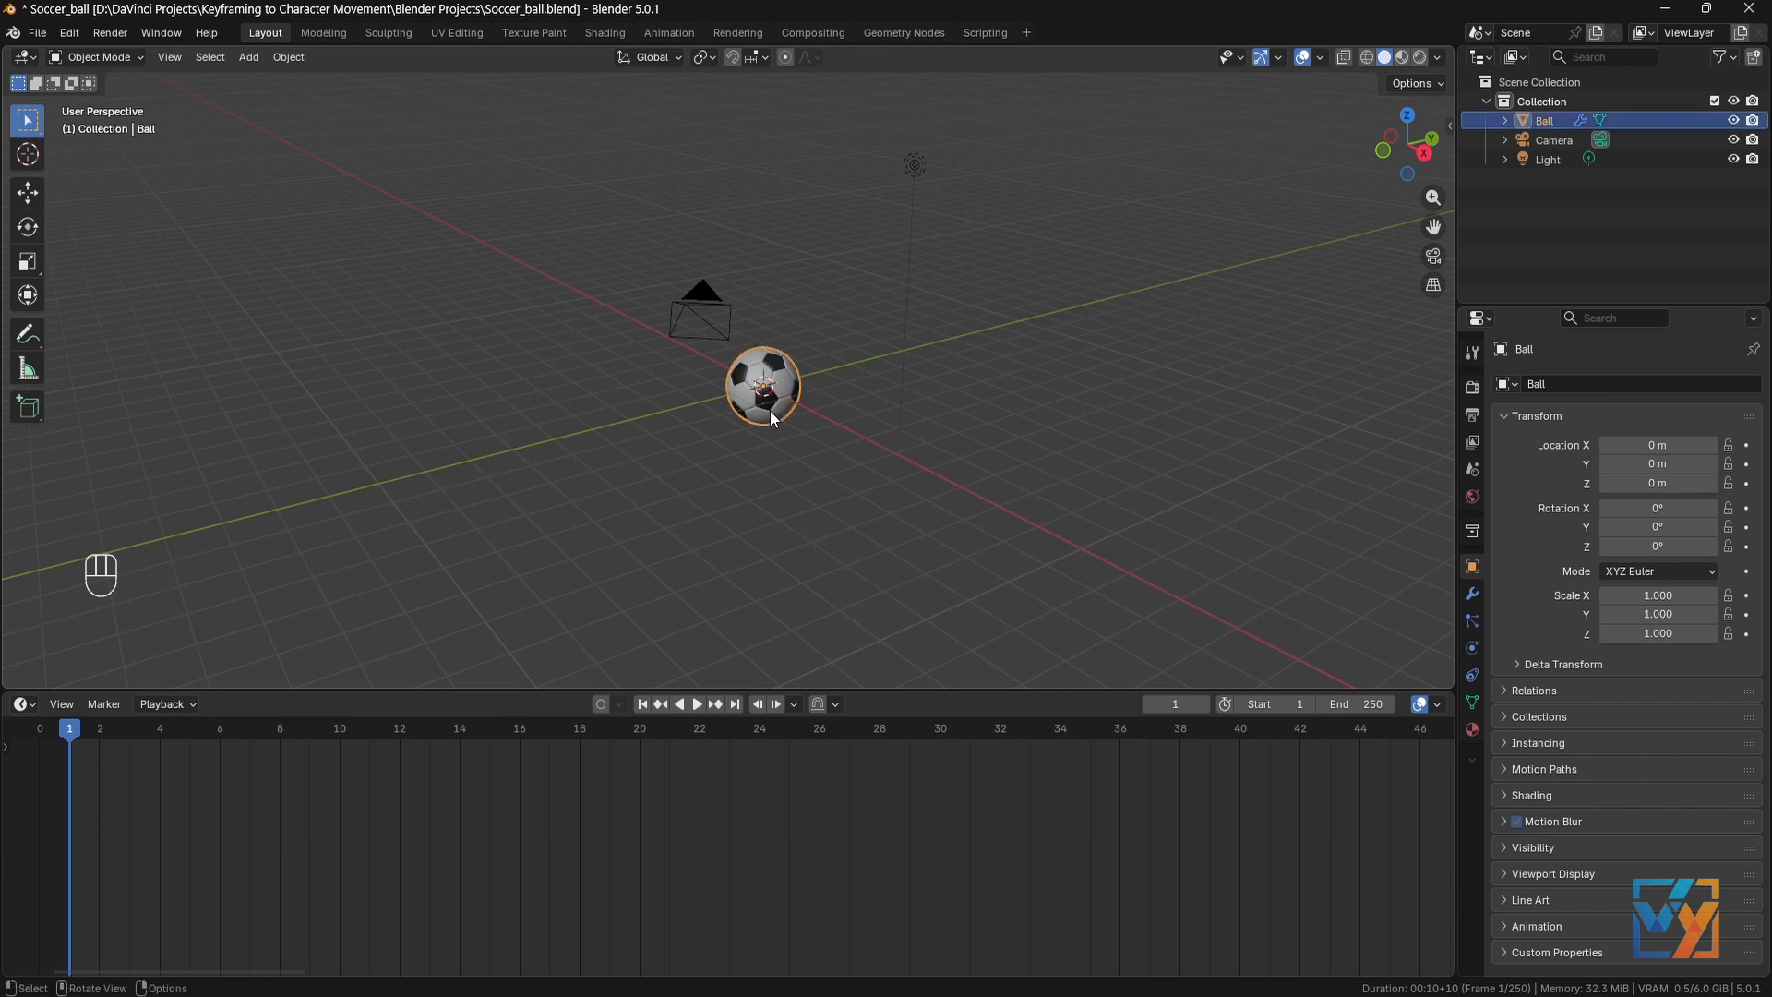
{"action": "left_click", "coordinate": [770, 474]}
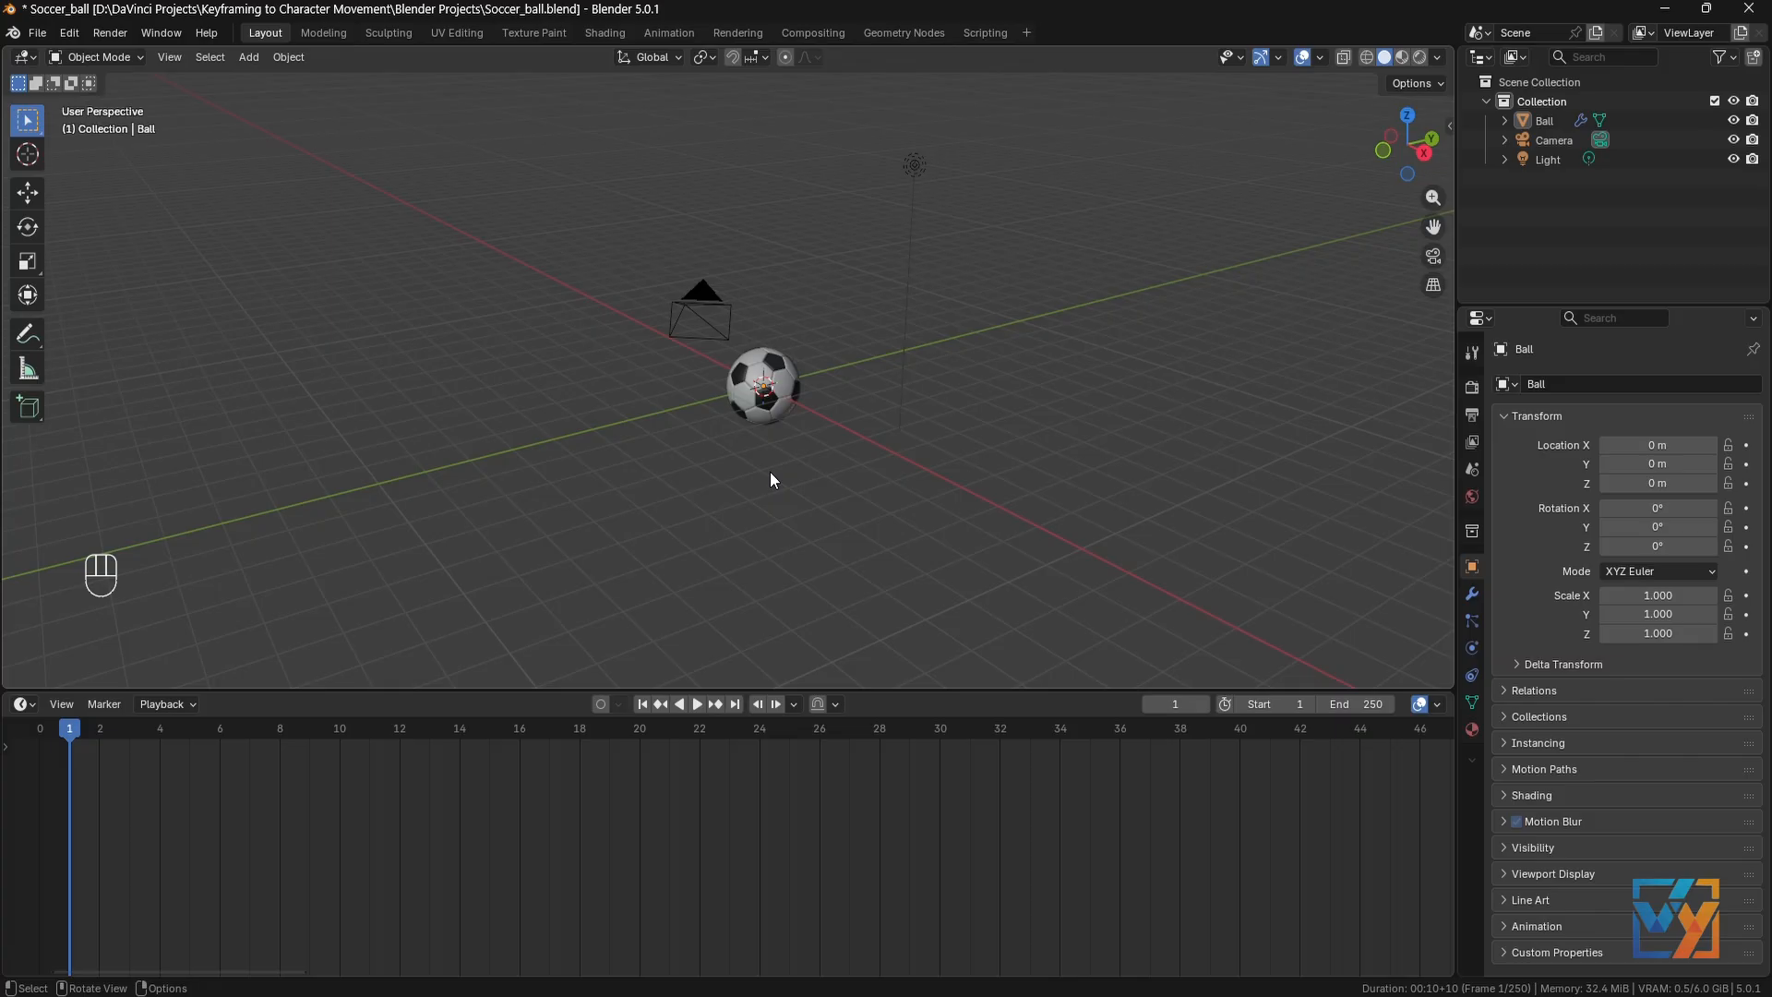
{"action": "left_click", "coordinate": [774, 418]}
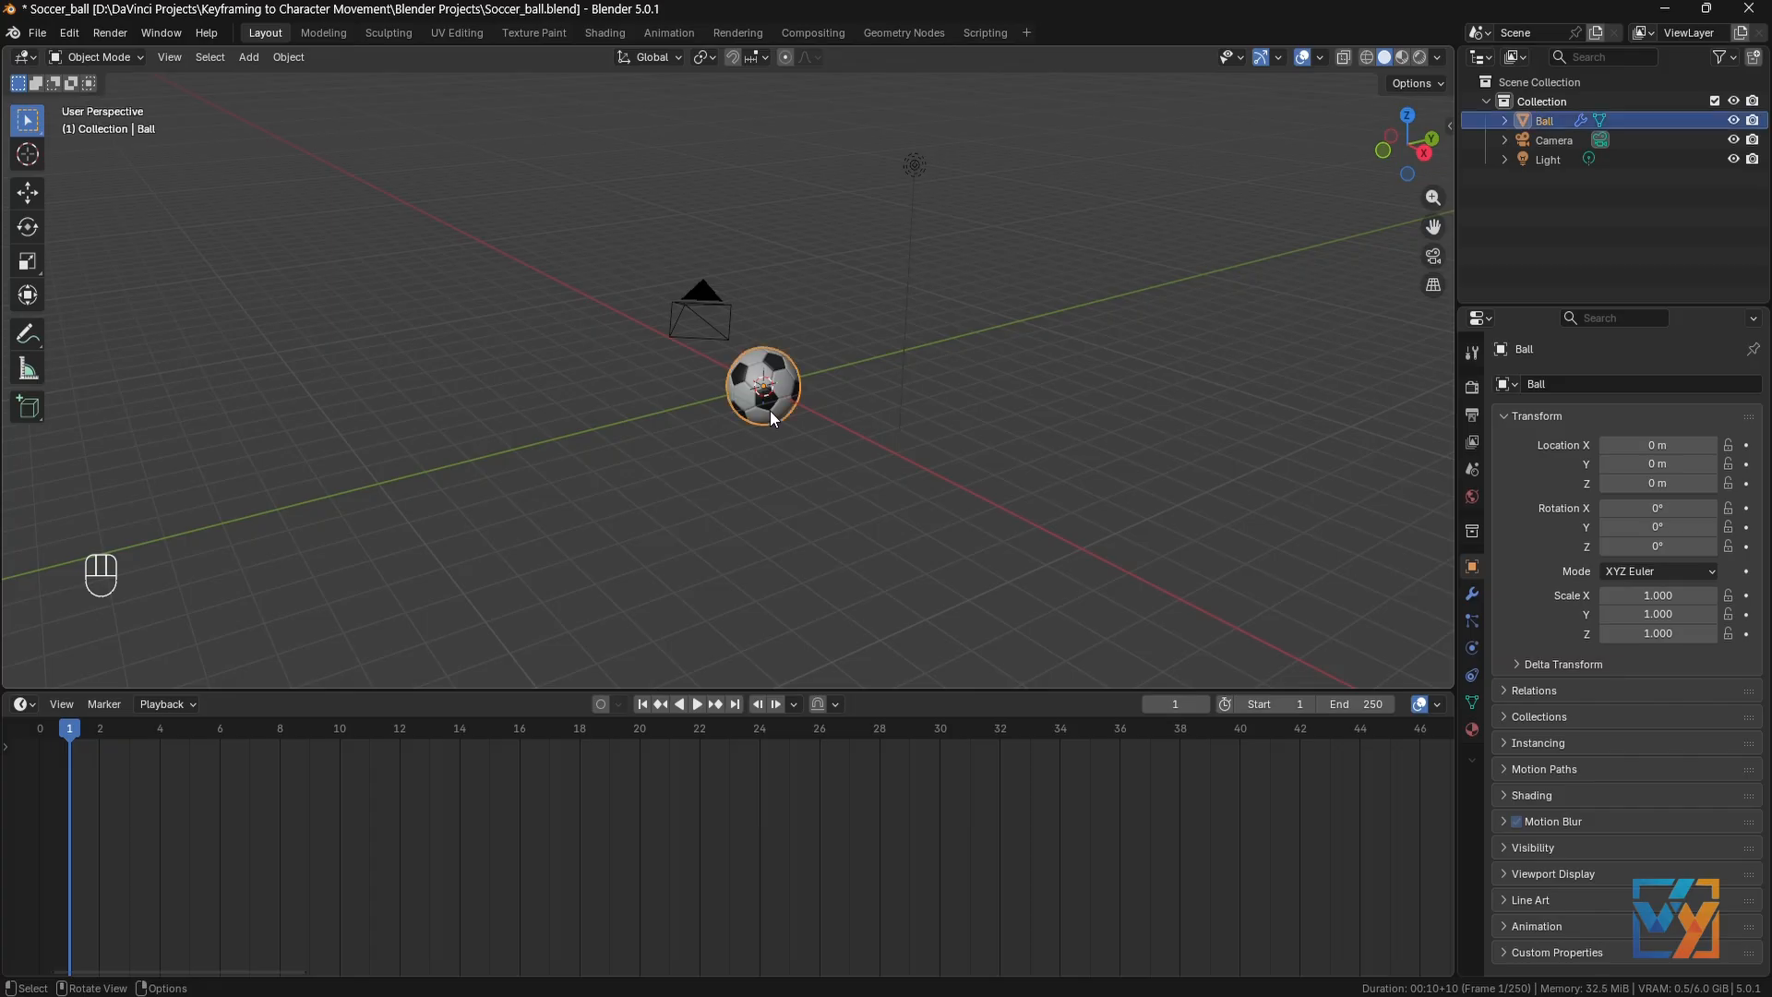
{"action": "left_click", "coordinate": [339, 728]}
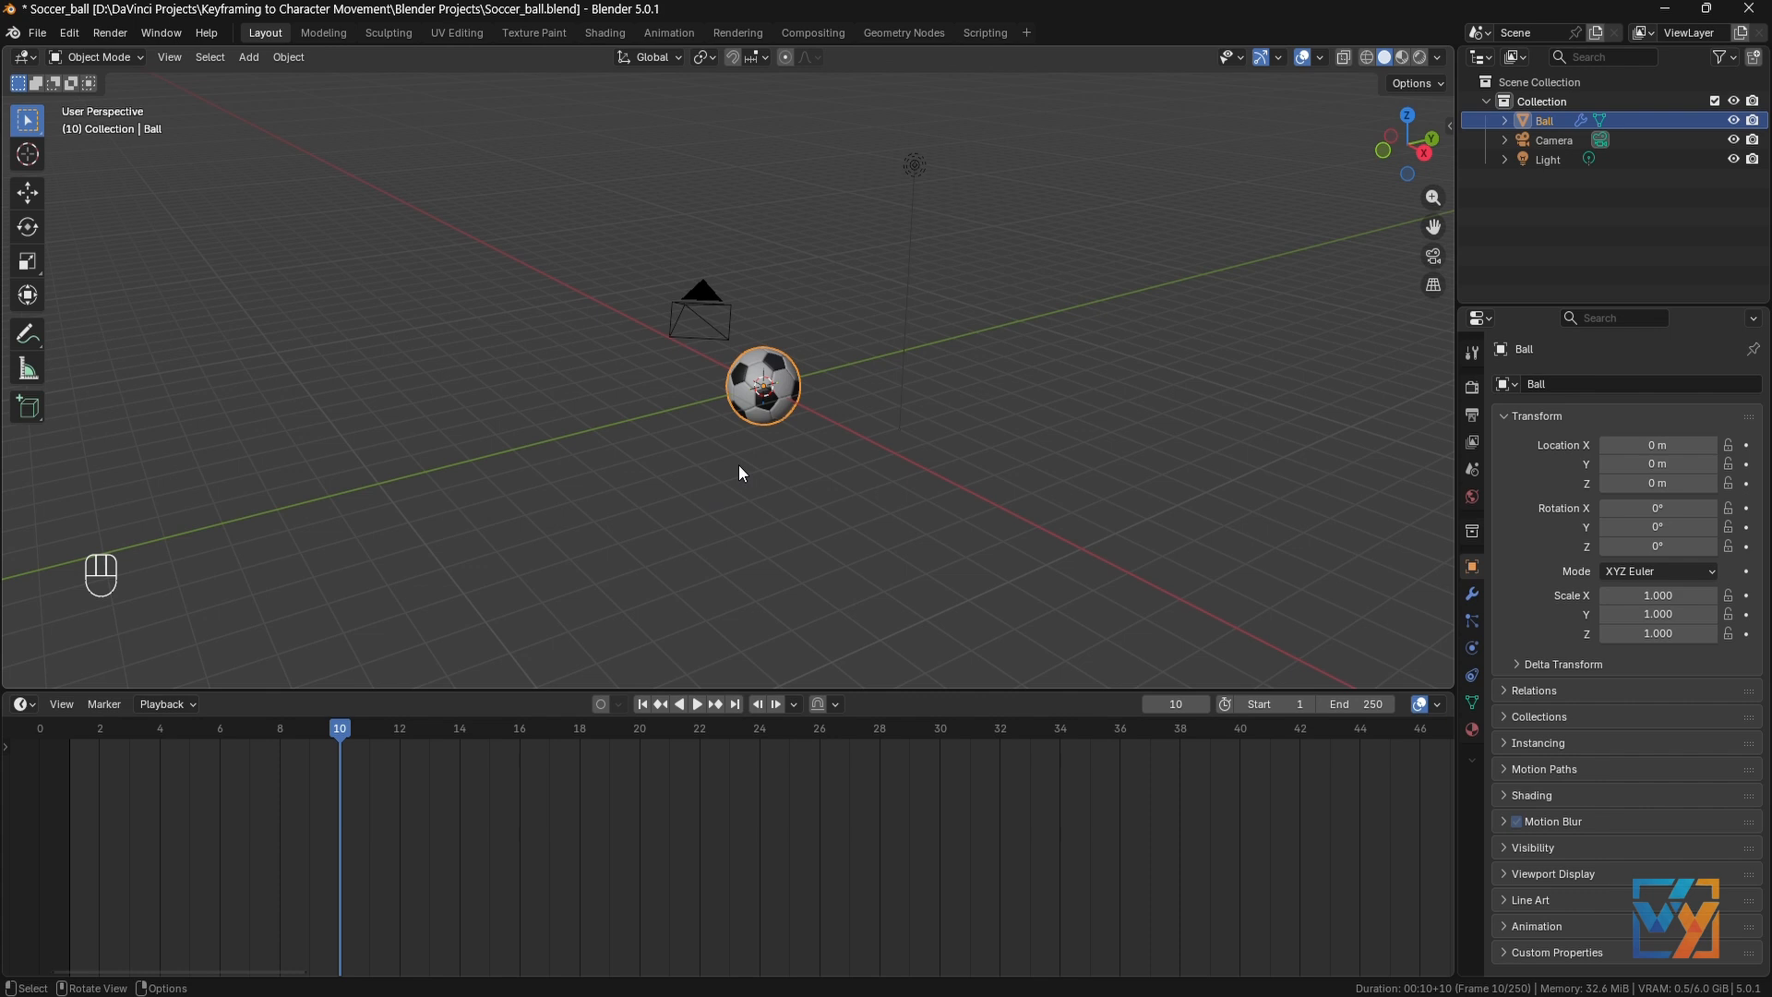
{"action": "key", "text": "g"}
{"action": "key", "text": "x"}
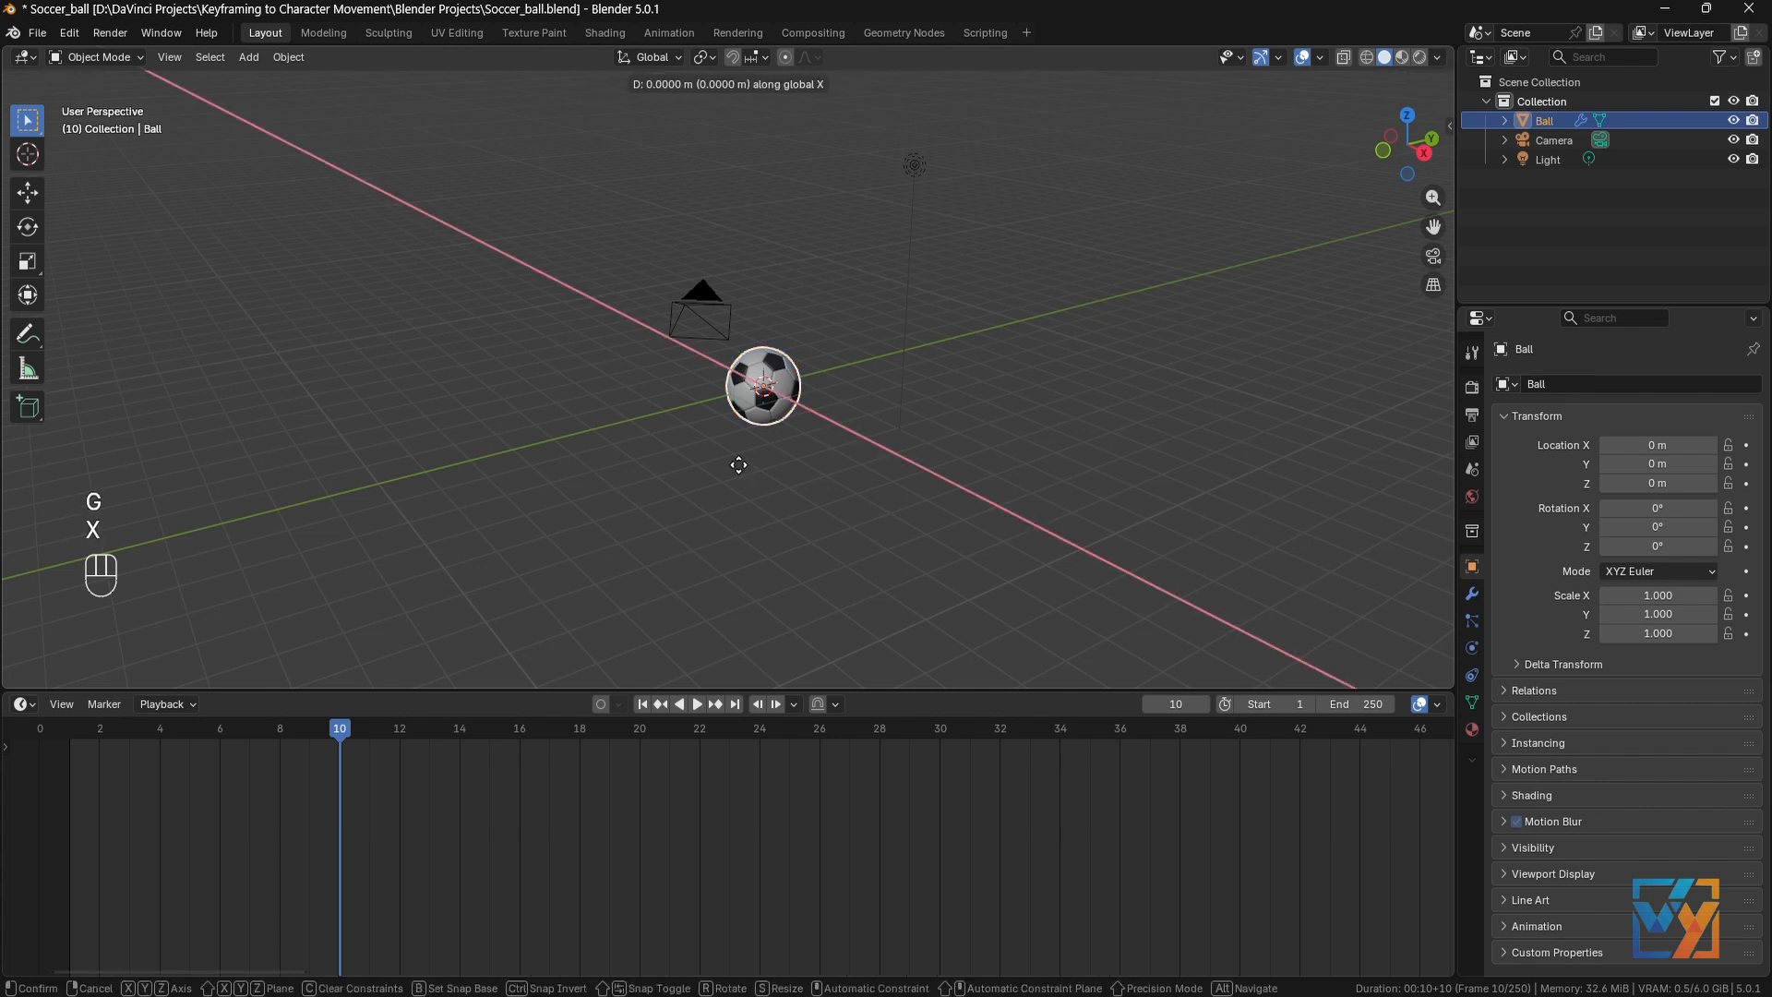
{"action": "key", "text": "KP_Subtract"}
{"action": "key", "text": "KP_5"}
{"action": "key", "text": "Return"}
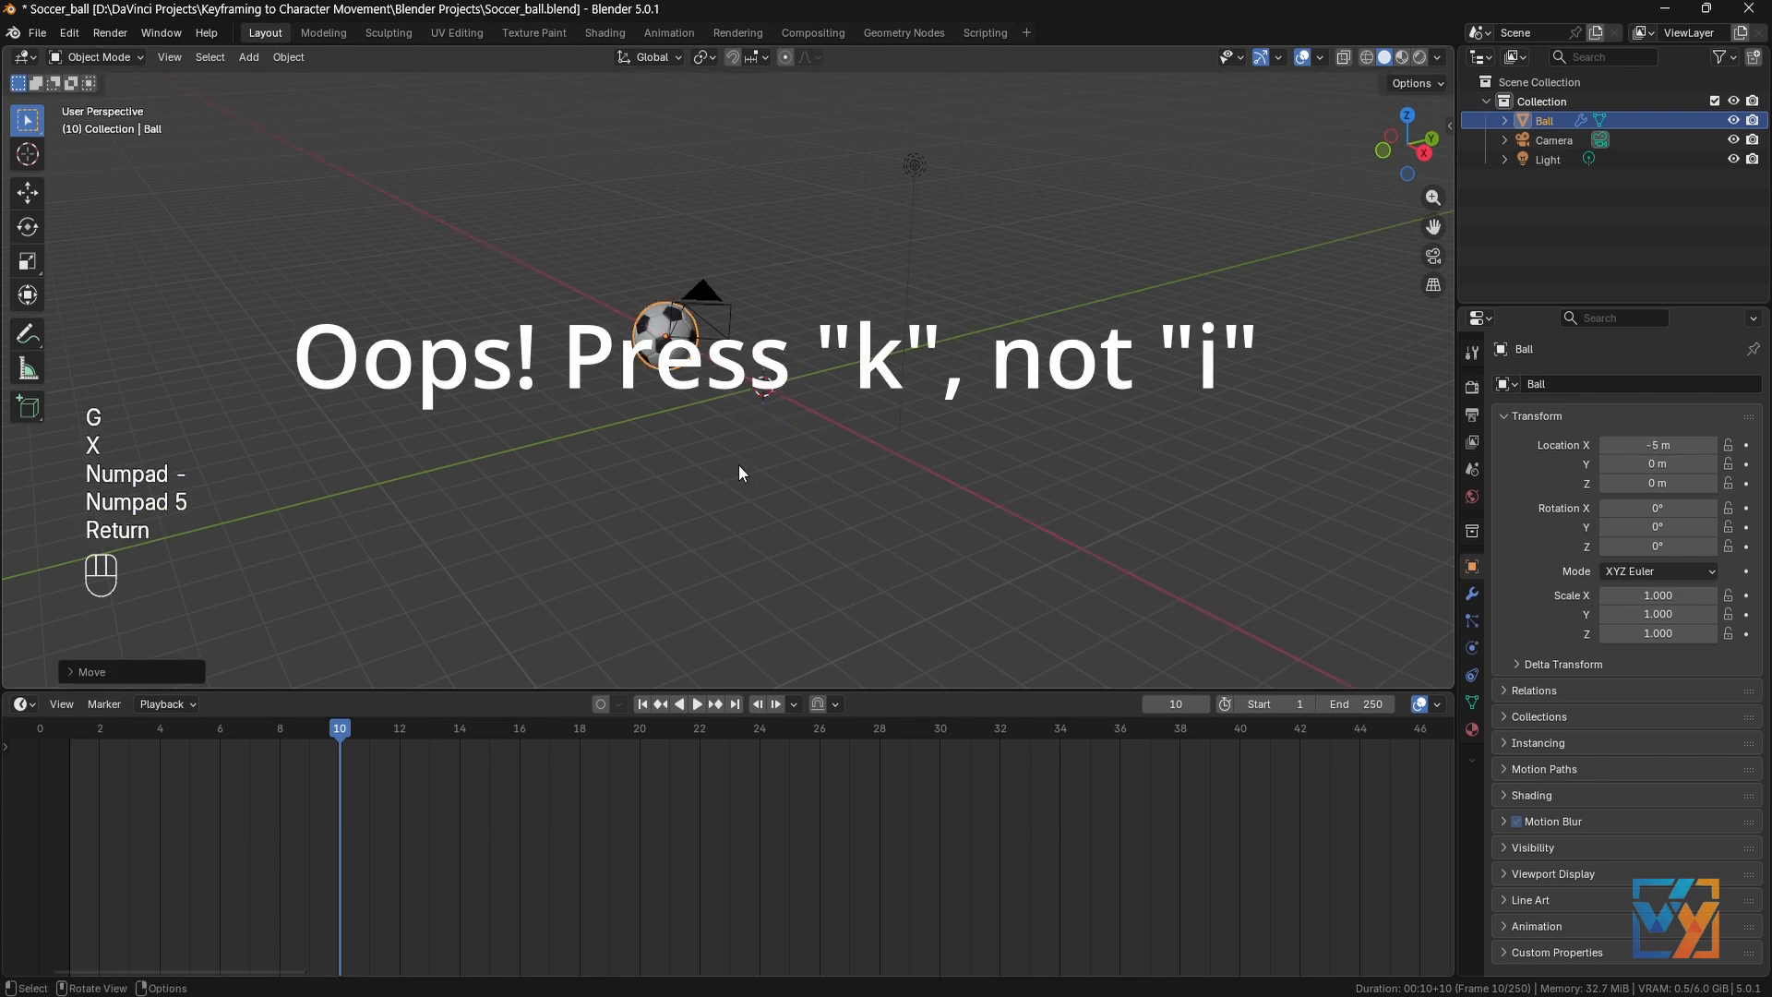
Step: Insert a Location & Rotation keyframe for the ball at frame 10
{"action": "key", "text": "k"}
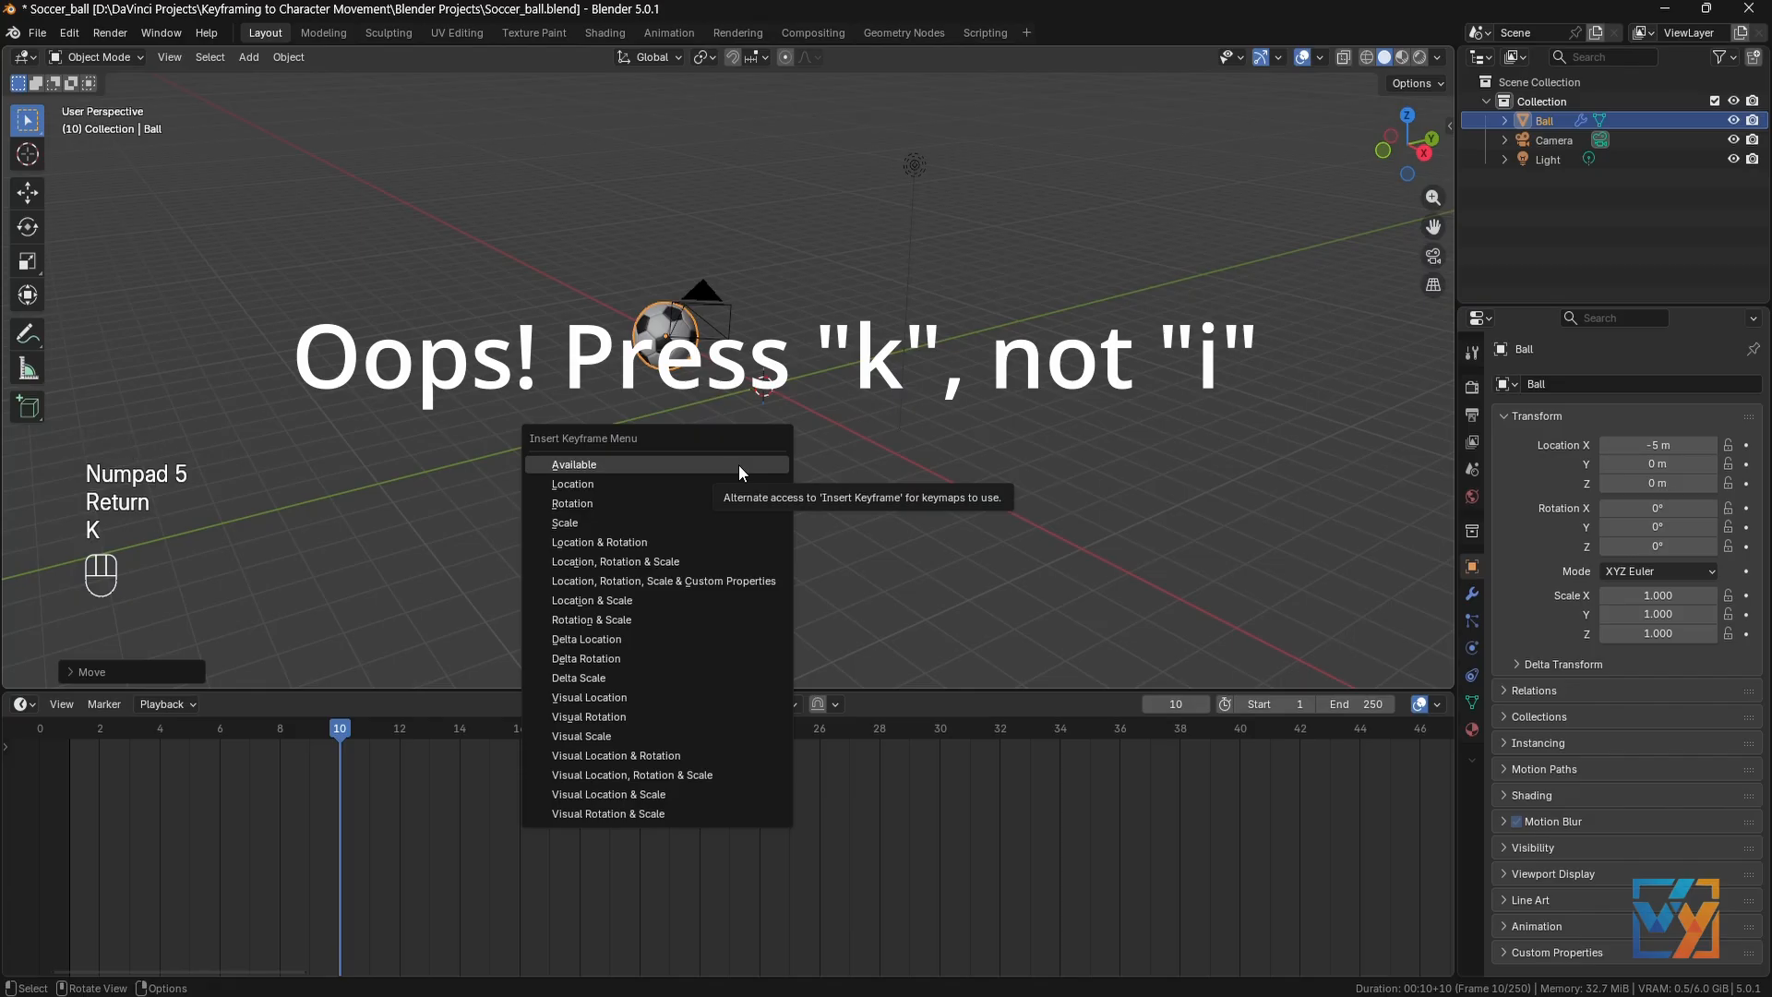
{"action": "left_click", "coordinate": [651, 545]}
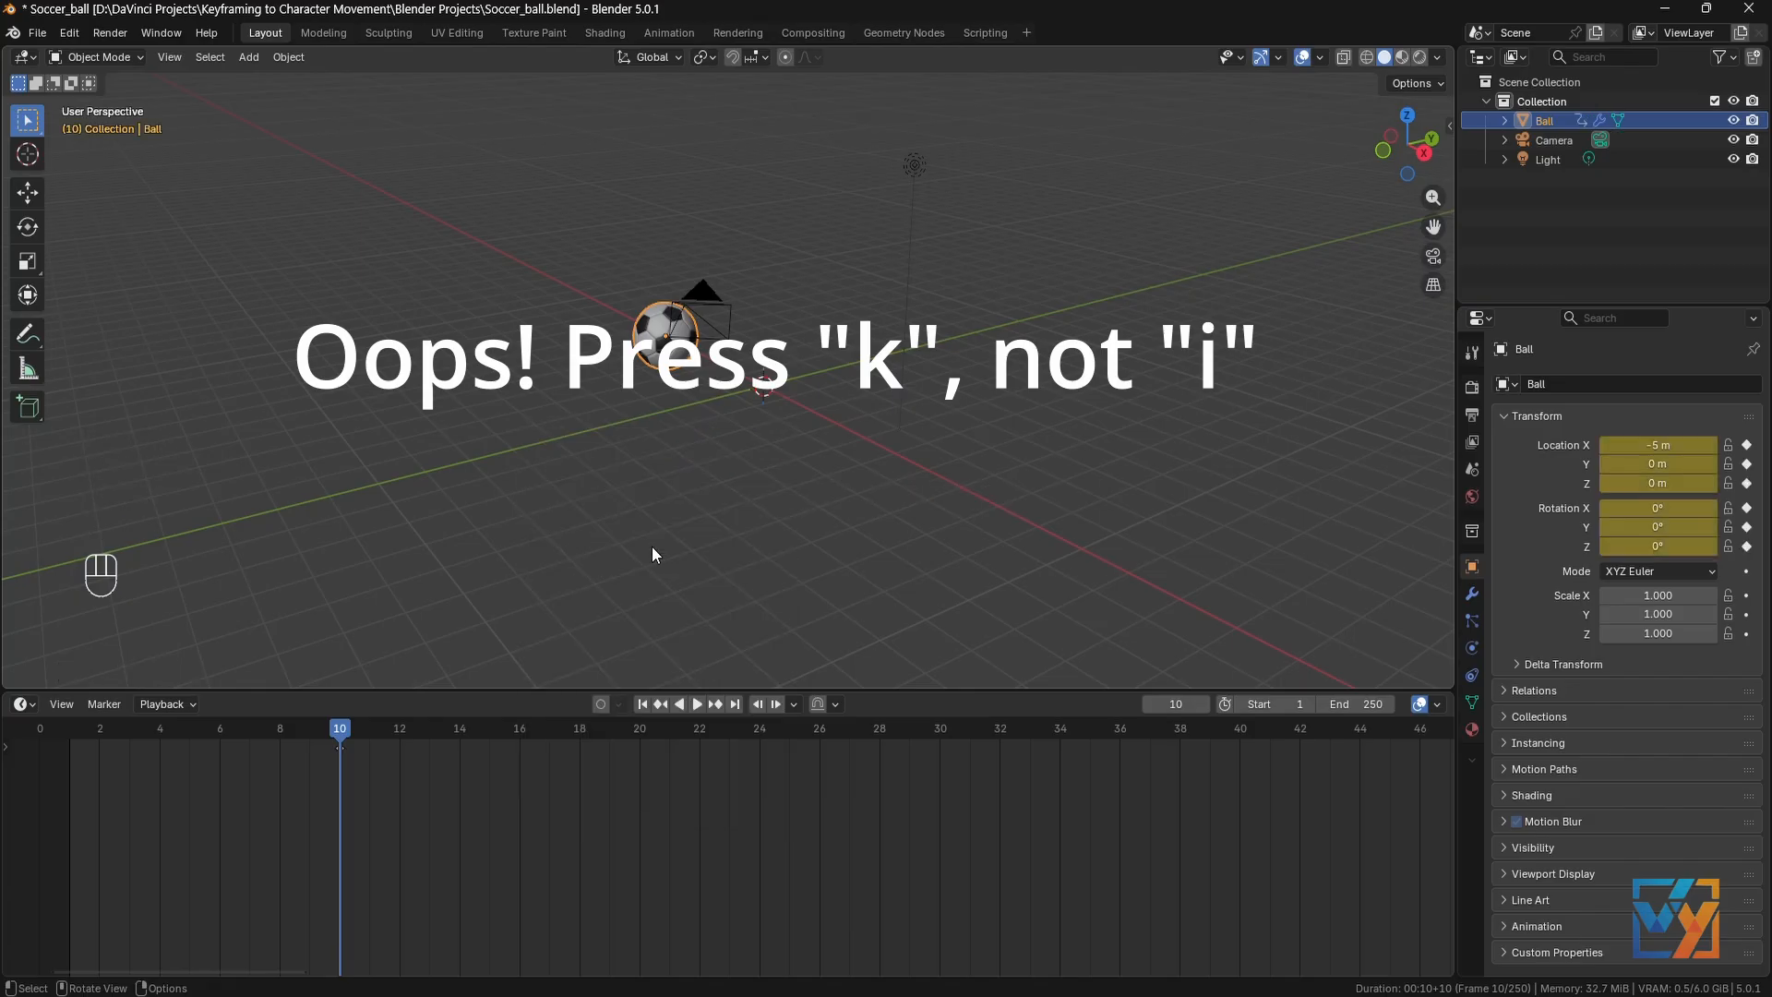
{"action": "left_click_drag", "start_coordinate": [346, 731], "coordinate": [323, 726]}
{"action": "left_click_drag", "start_coordinate": [323, 726], "coordinate": [335, 727]}
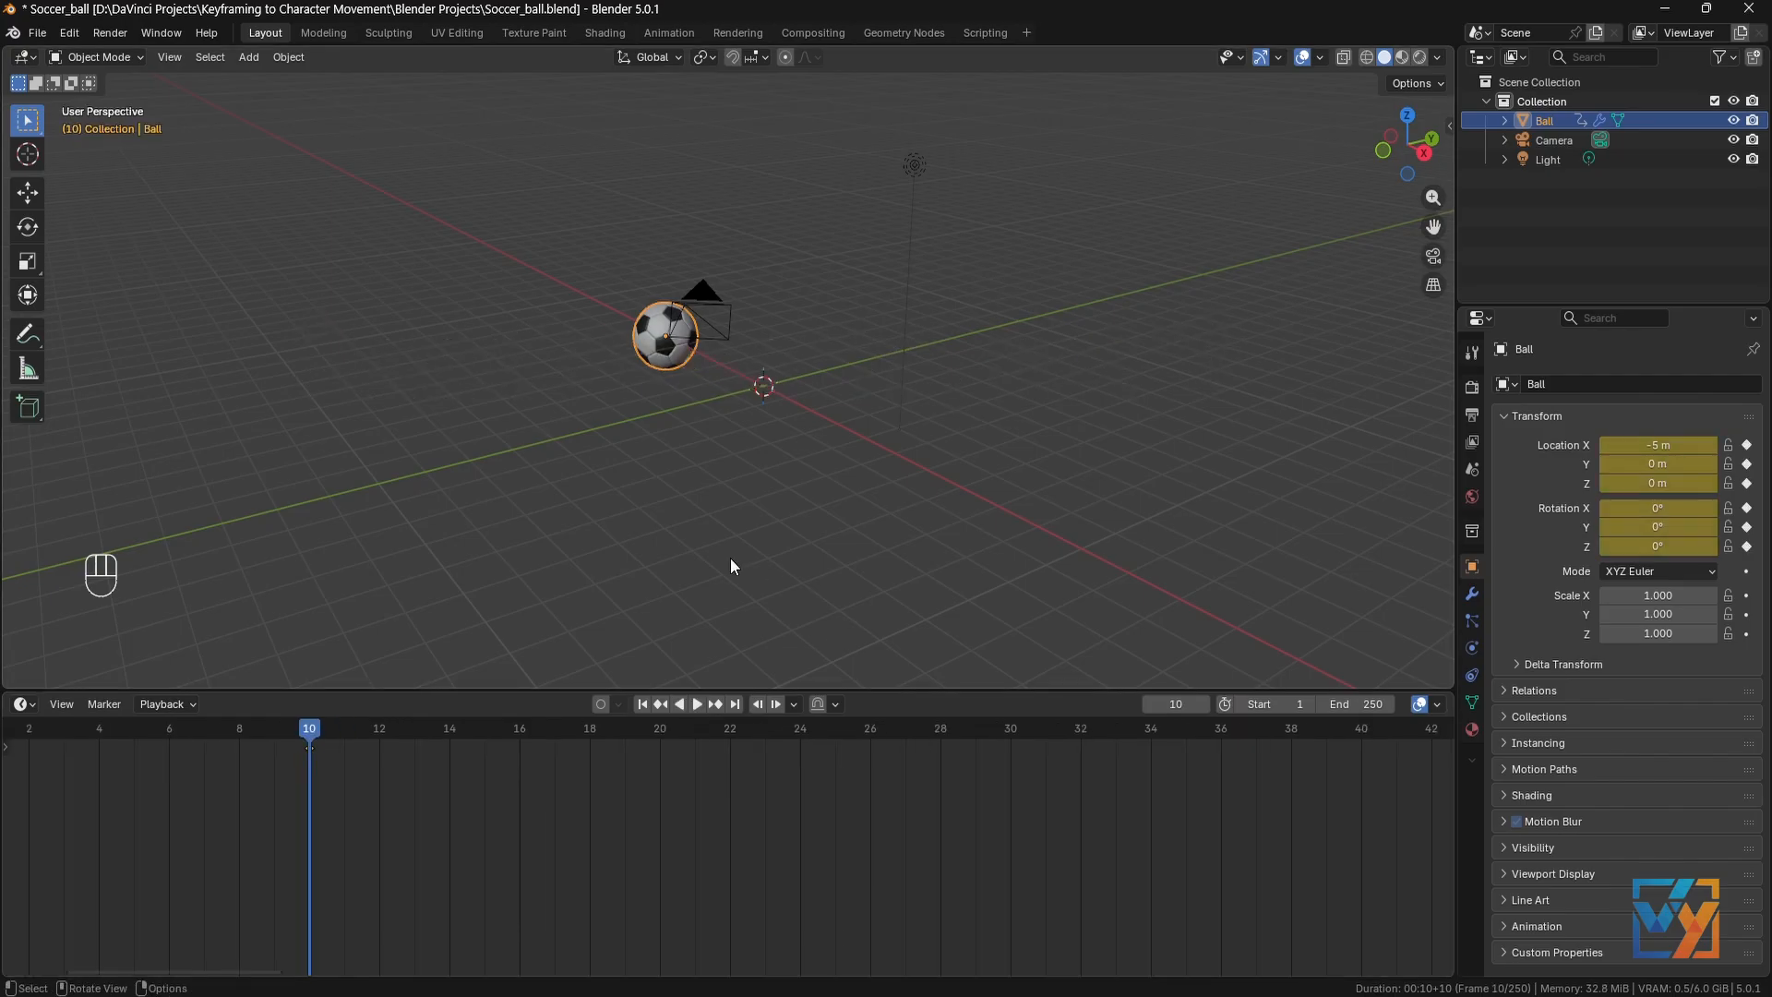
Step: Go to frame 90 and move the ball 10 m along the global X axis
{"action": "scroll", "coordinate": [762, 838], "scroll_direction": "down", "scroll_amount": 5}
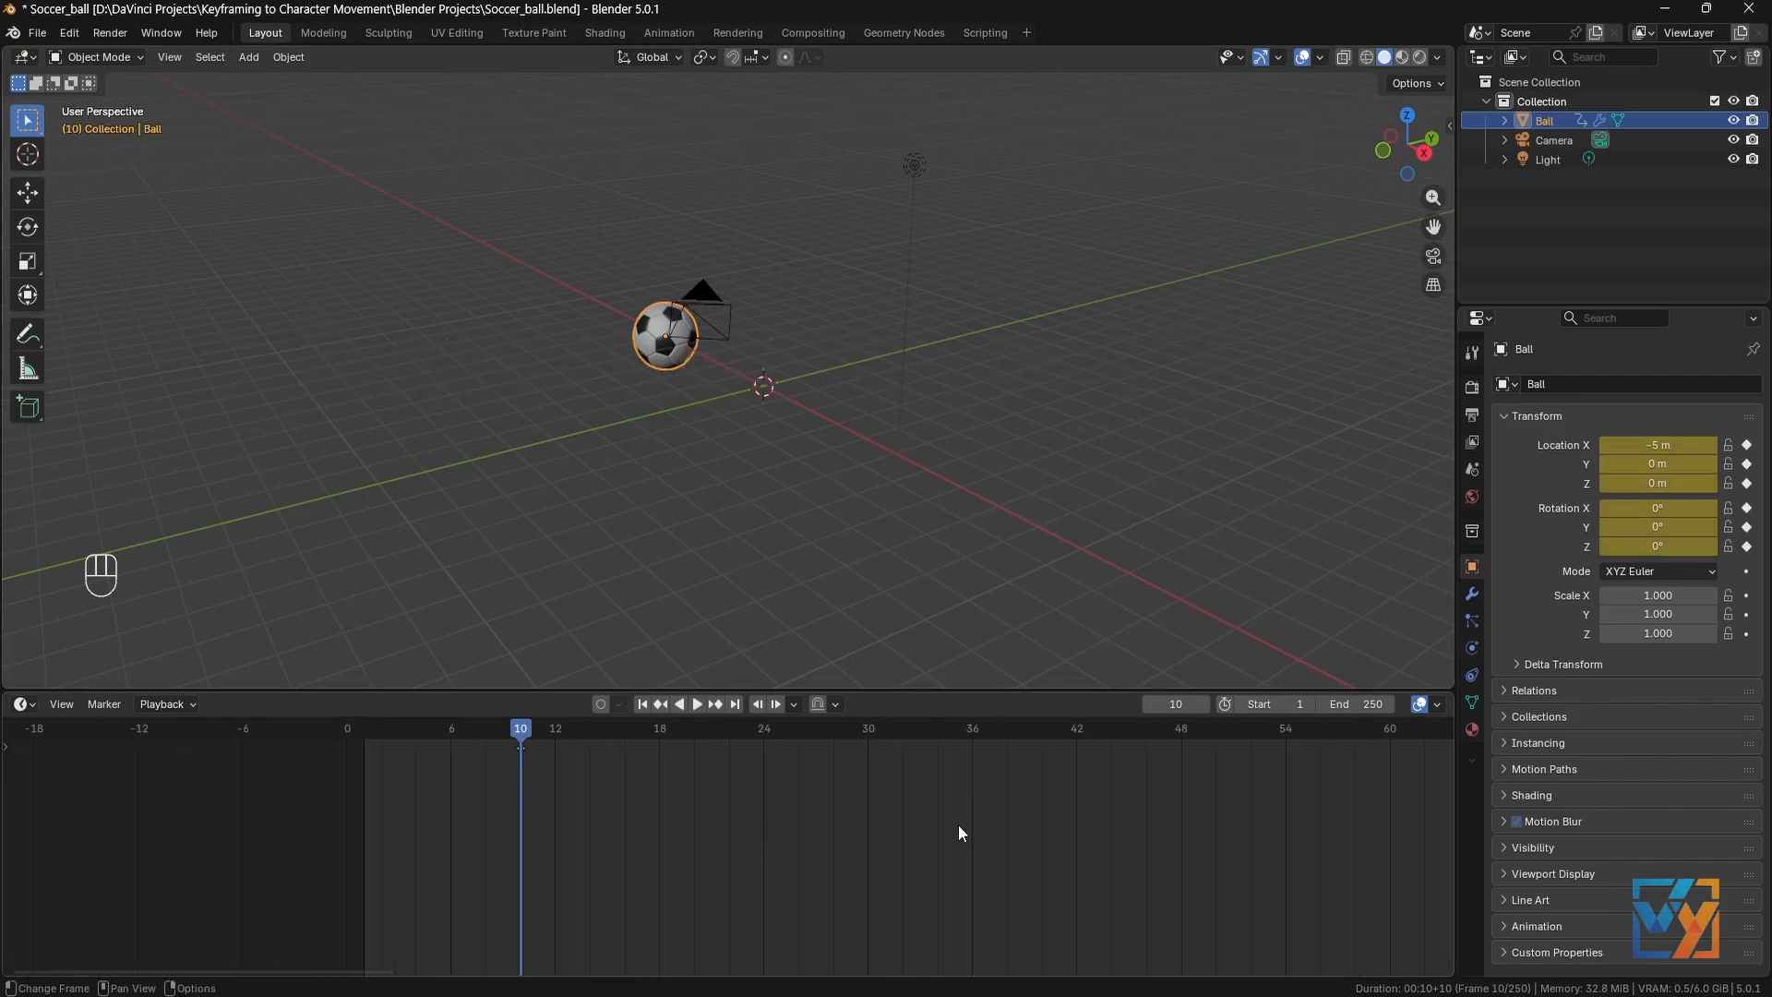
{"action": "middle_click_drag", "start_coordinate": [958, 823], "coordinate": [313, 834]}
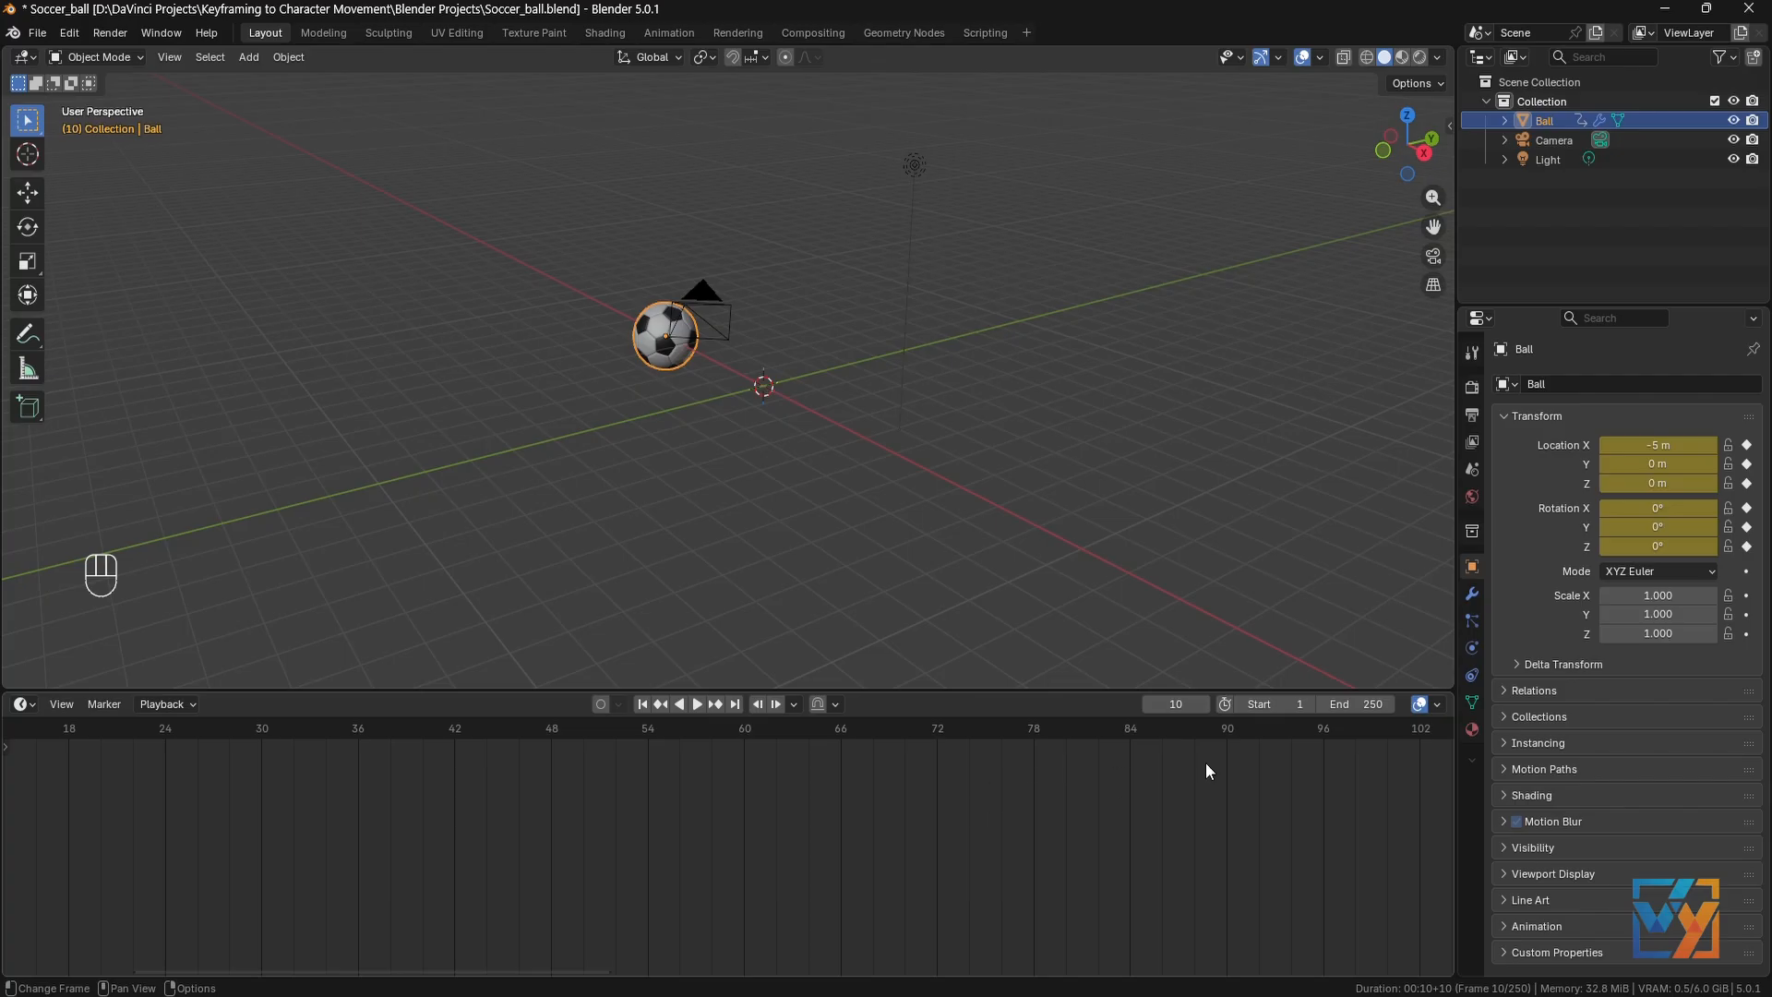
{"action": "left_click", "coordinate": [1228, 729]}
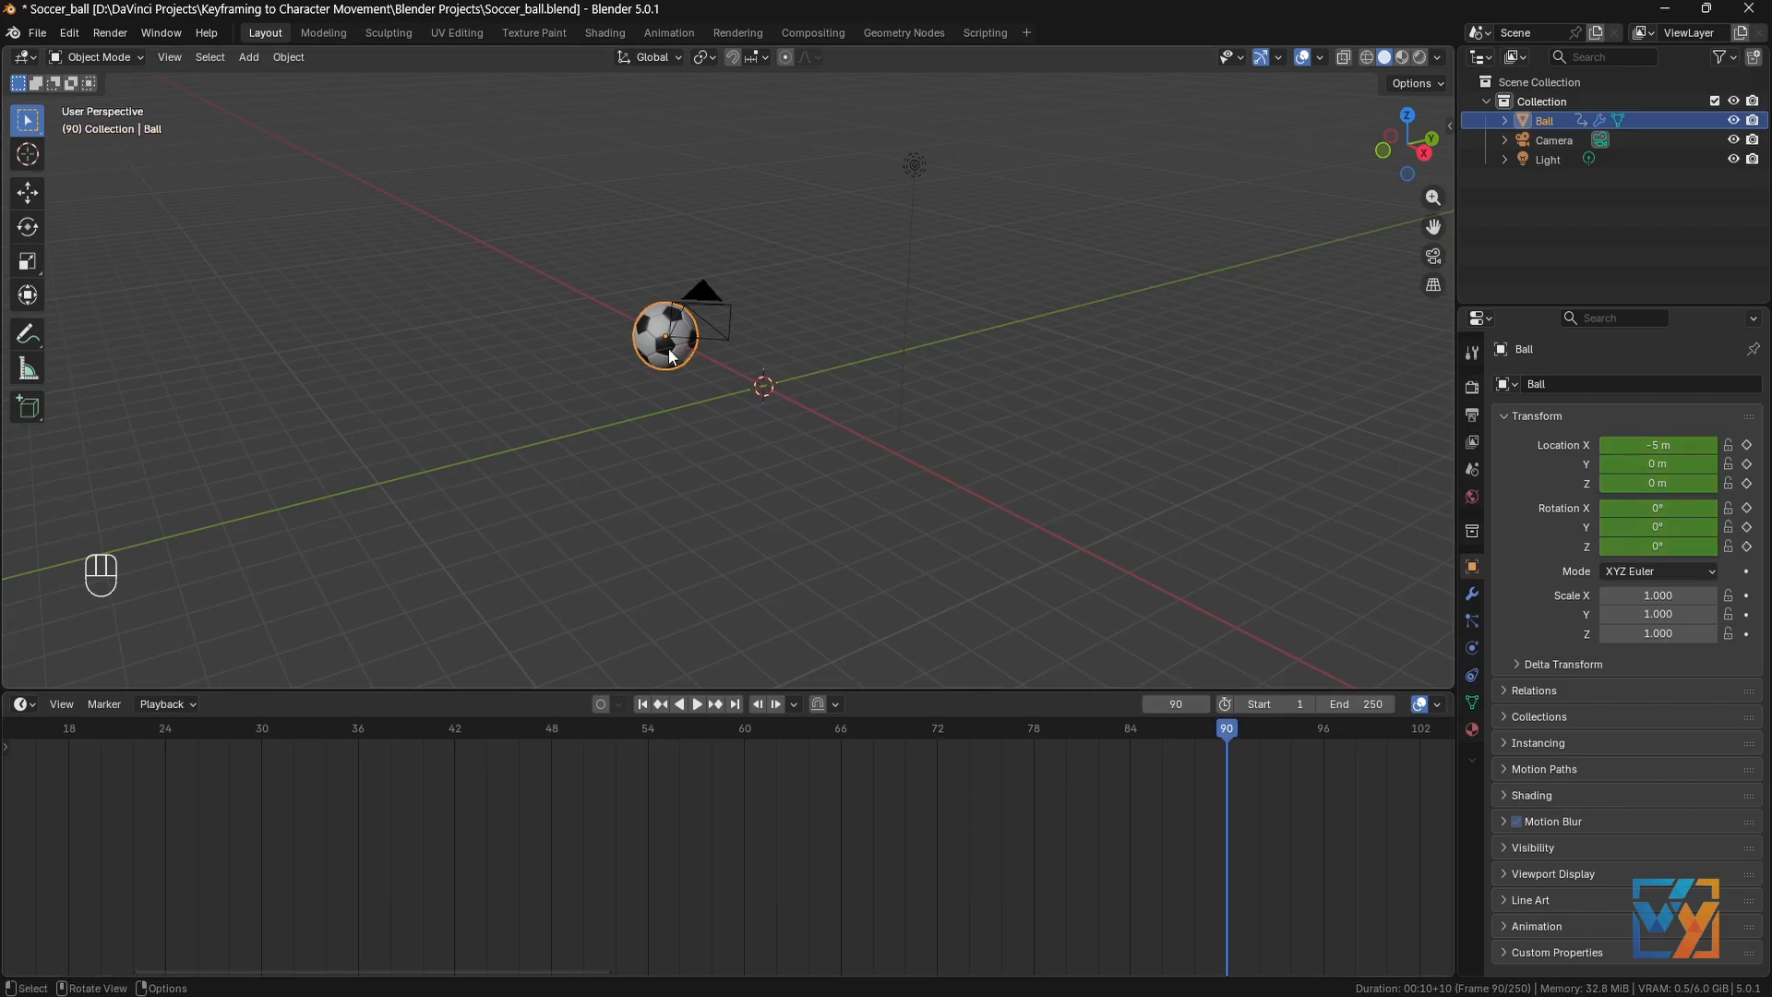
{"action": "key", "text": "g"}
{"action": "type", "text": "x"}
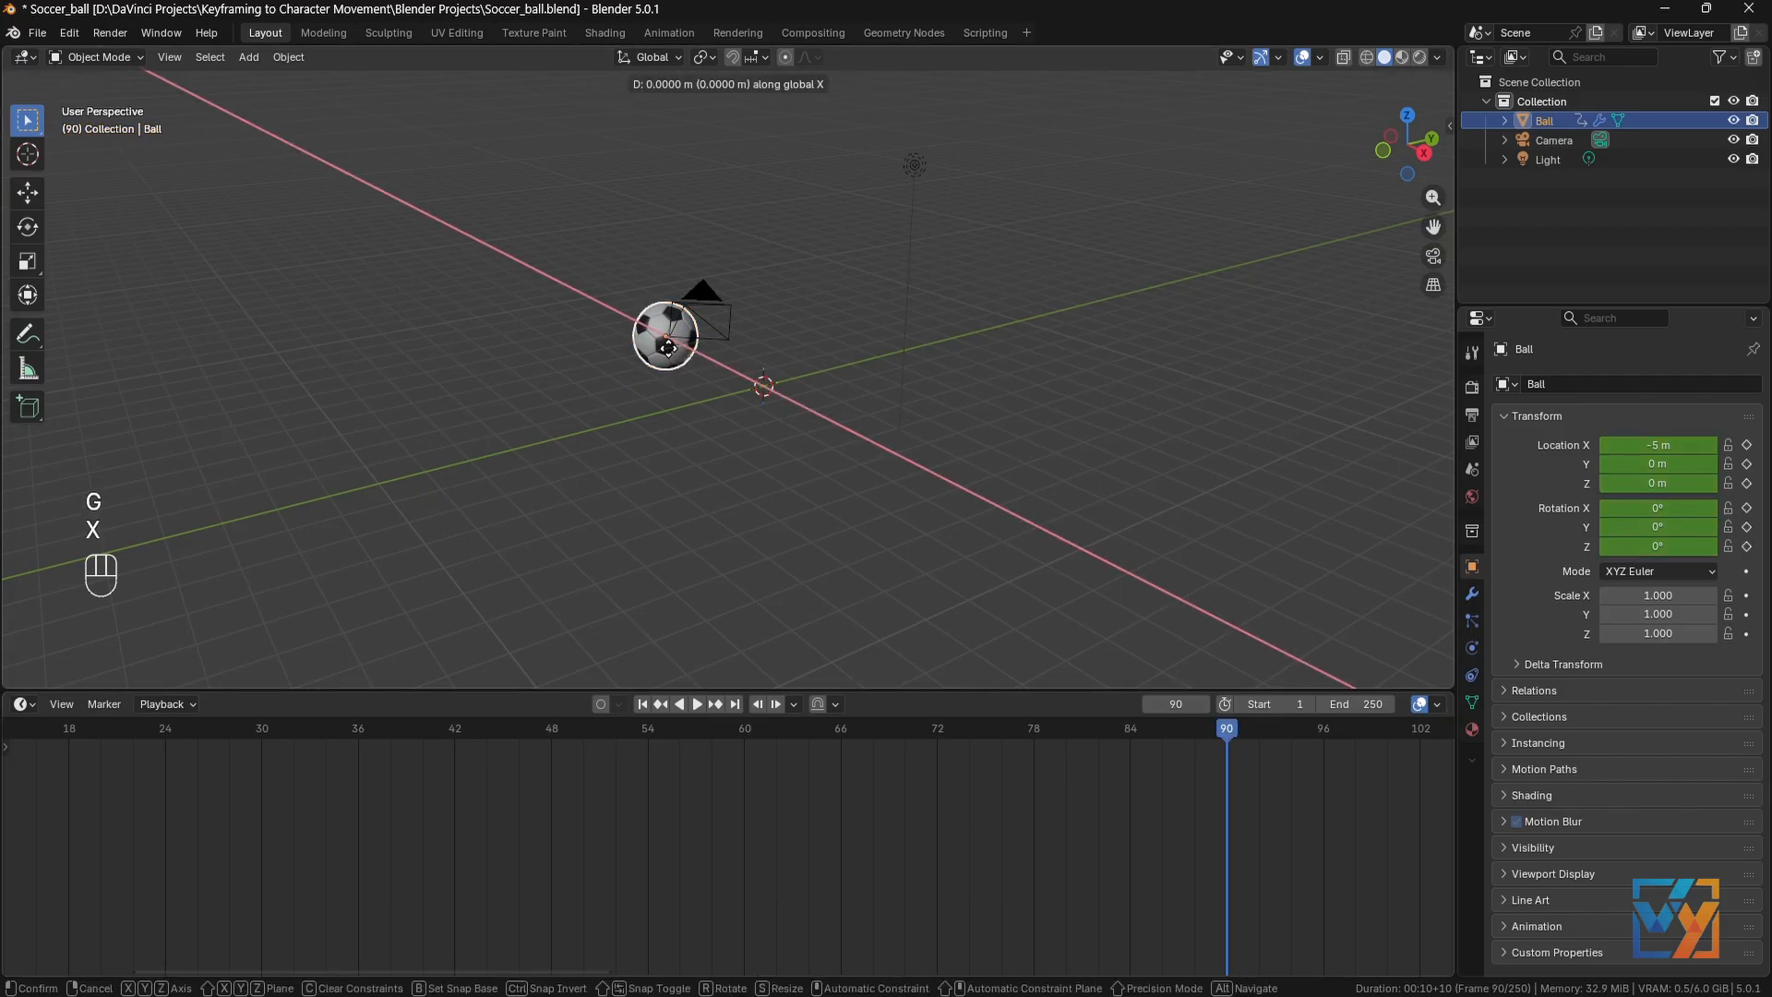
{"action": "type", "text": "10"}
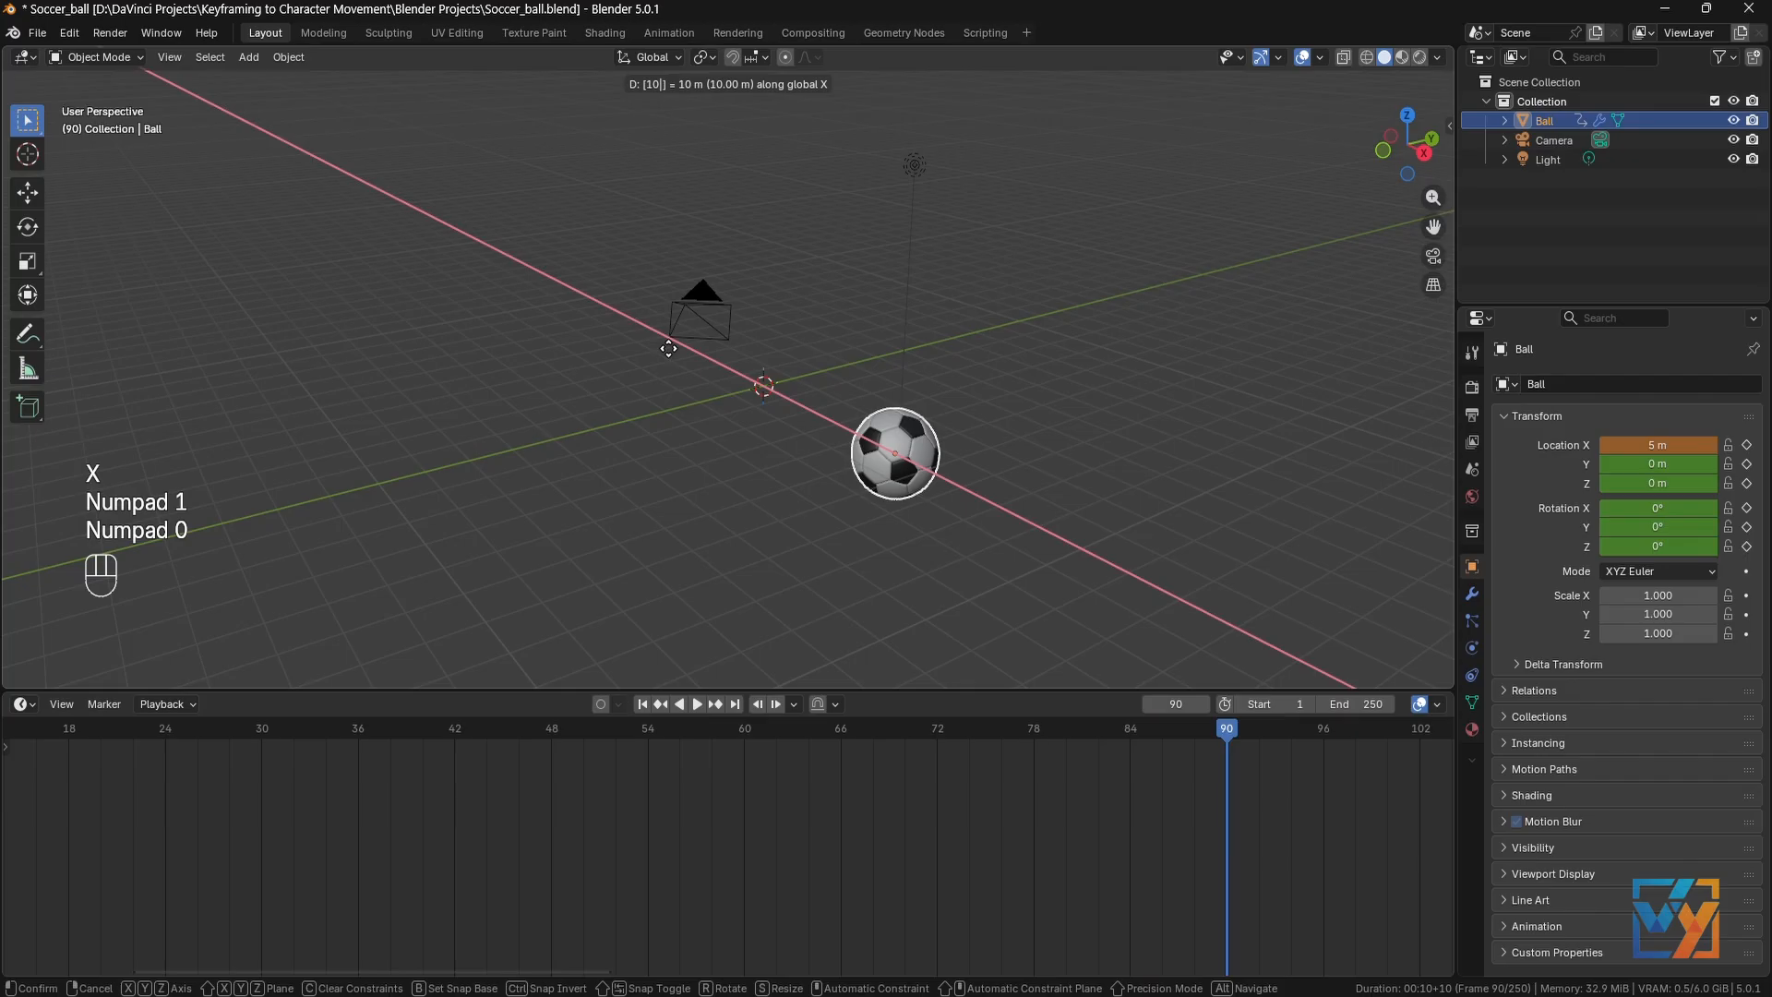
{"action": "key", "text": "Return"}
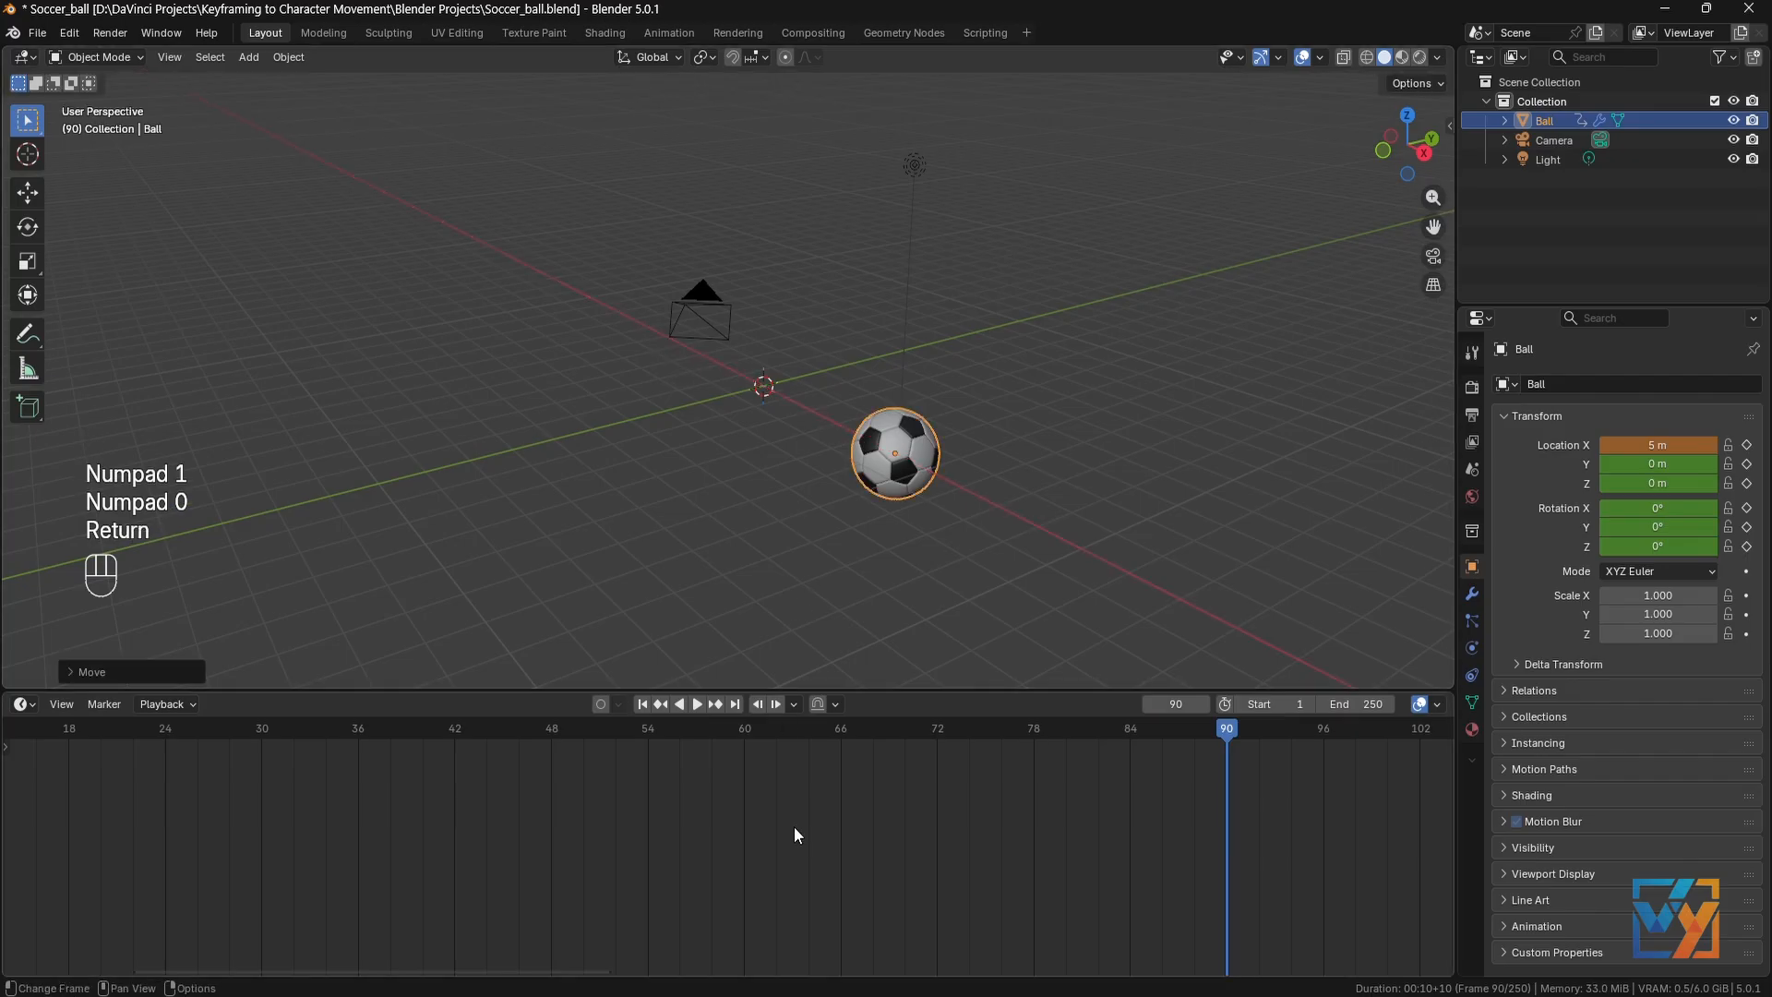
Step: Rotate the ball 116° about the global Y axis and insert a Location & Rotation keyframe at frame 90
{"action": "scroll", "coordinate": [794, 827], "scroll_direction": "down", "scroll_amount": 3}
{"action": "middle_click_drag", "start_coordinate": [730, 856], "coordinate": [850, 866]}
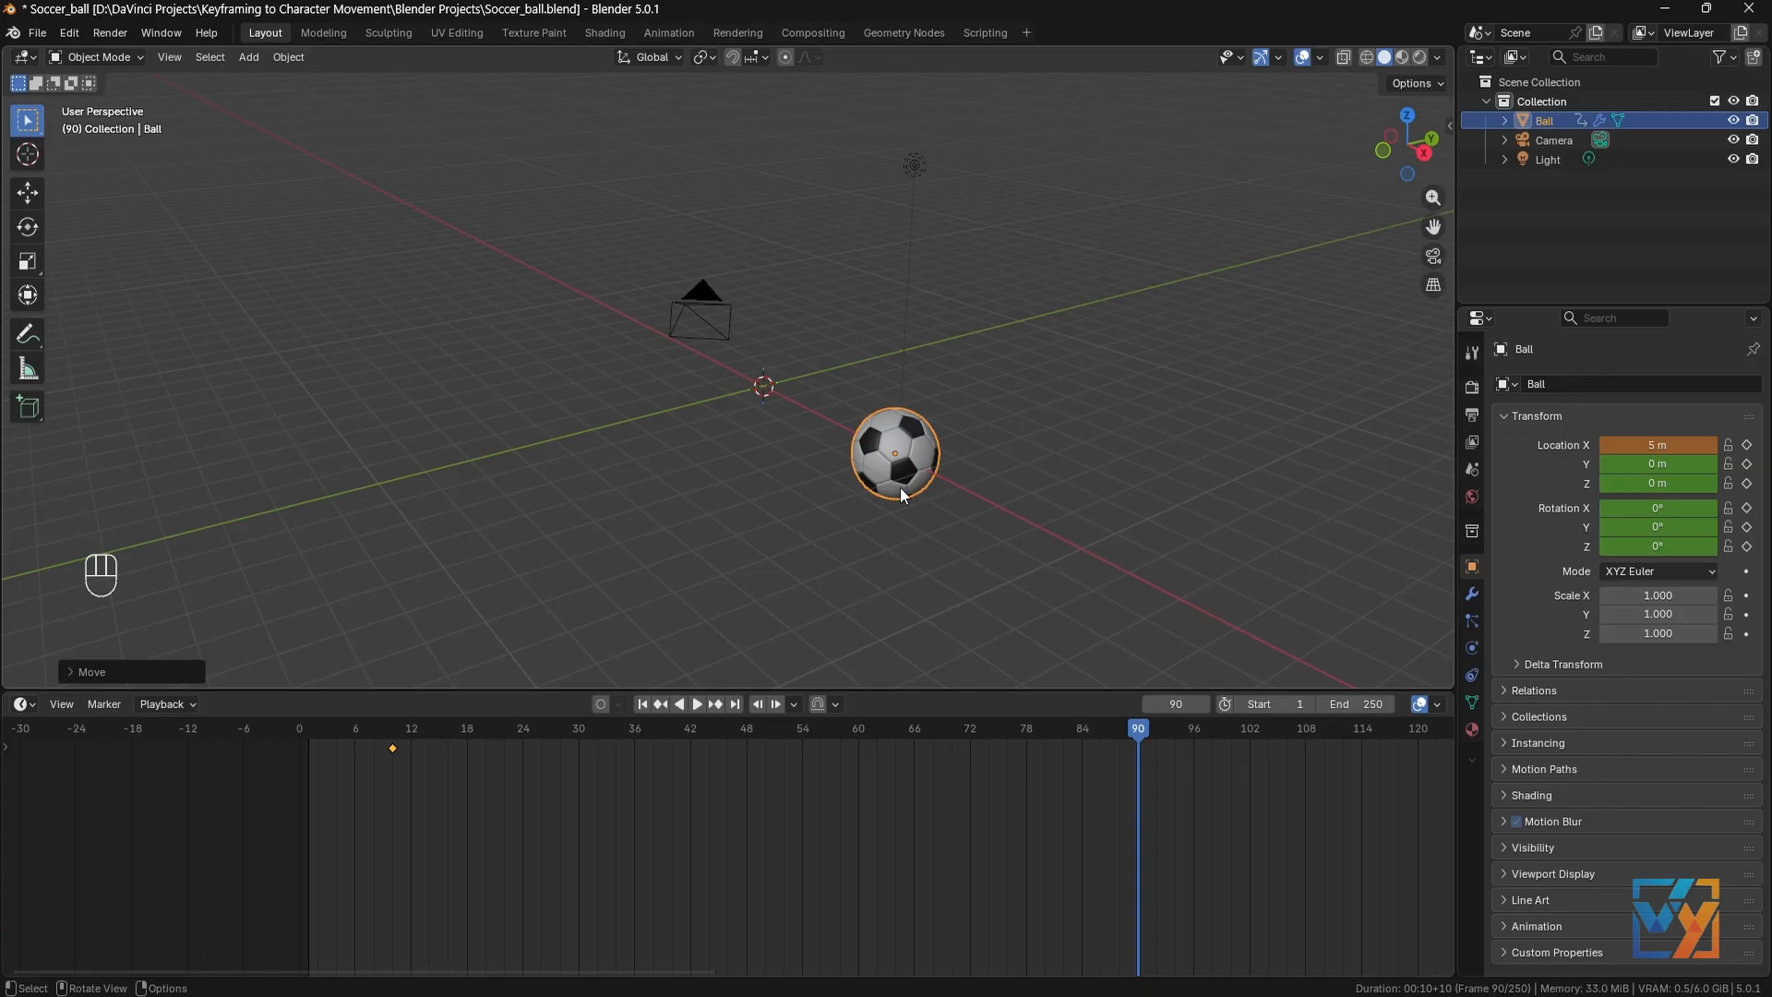
{"action": "key", "text": "r"}
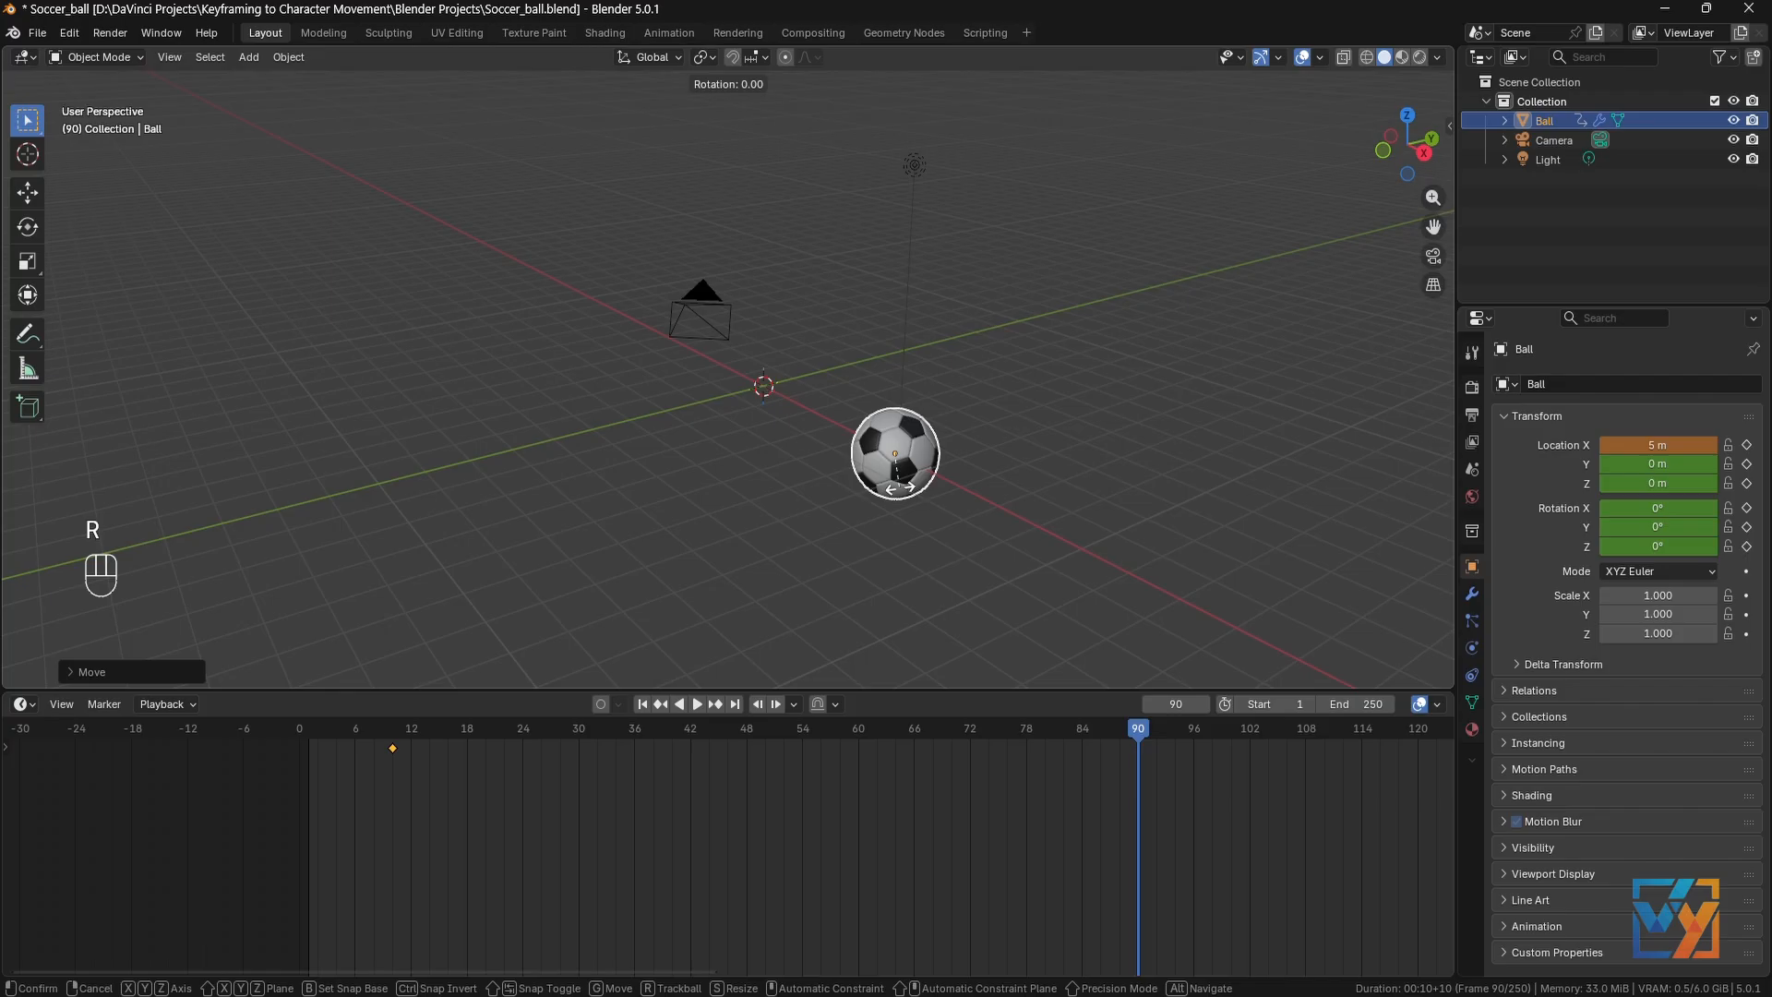
{"action": "key", "text": "y"}
{"action": "key", "text": "KP_1"}
{"action": "key", "text": "KP_1"}
{"action": "key", "text": "KP_6"}
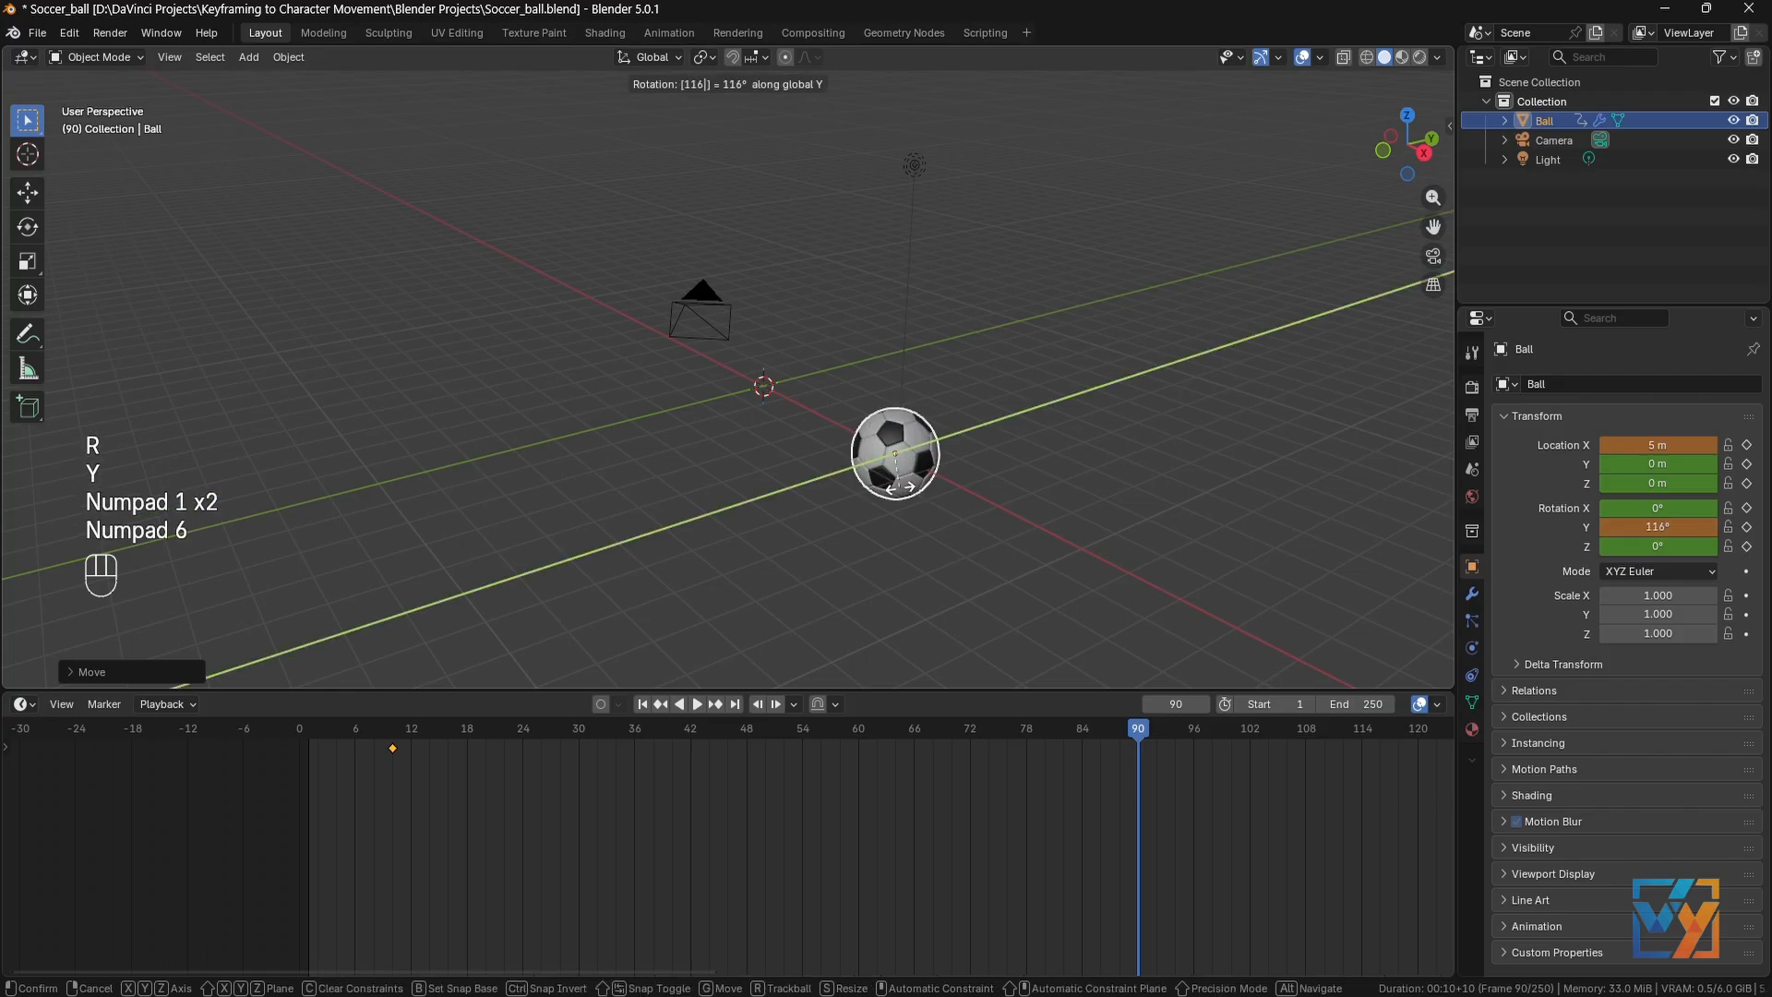
{"action": "key", "text": "Return"}
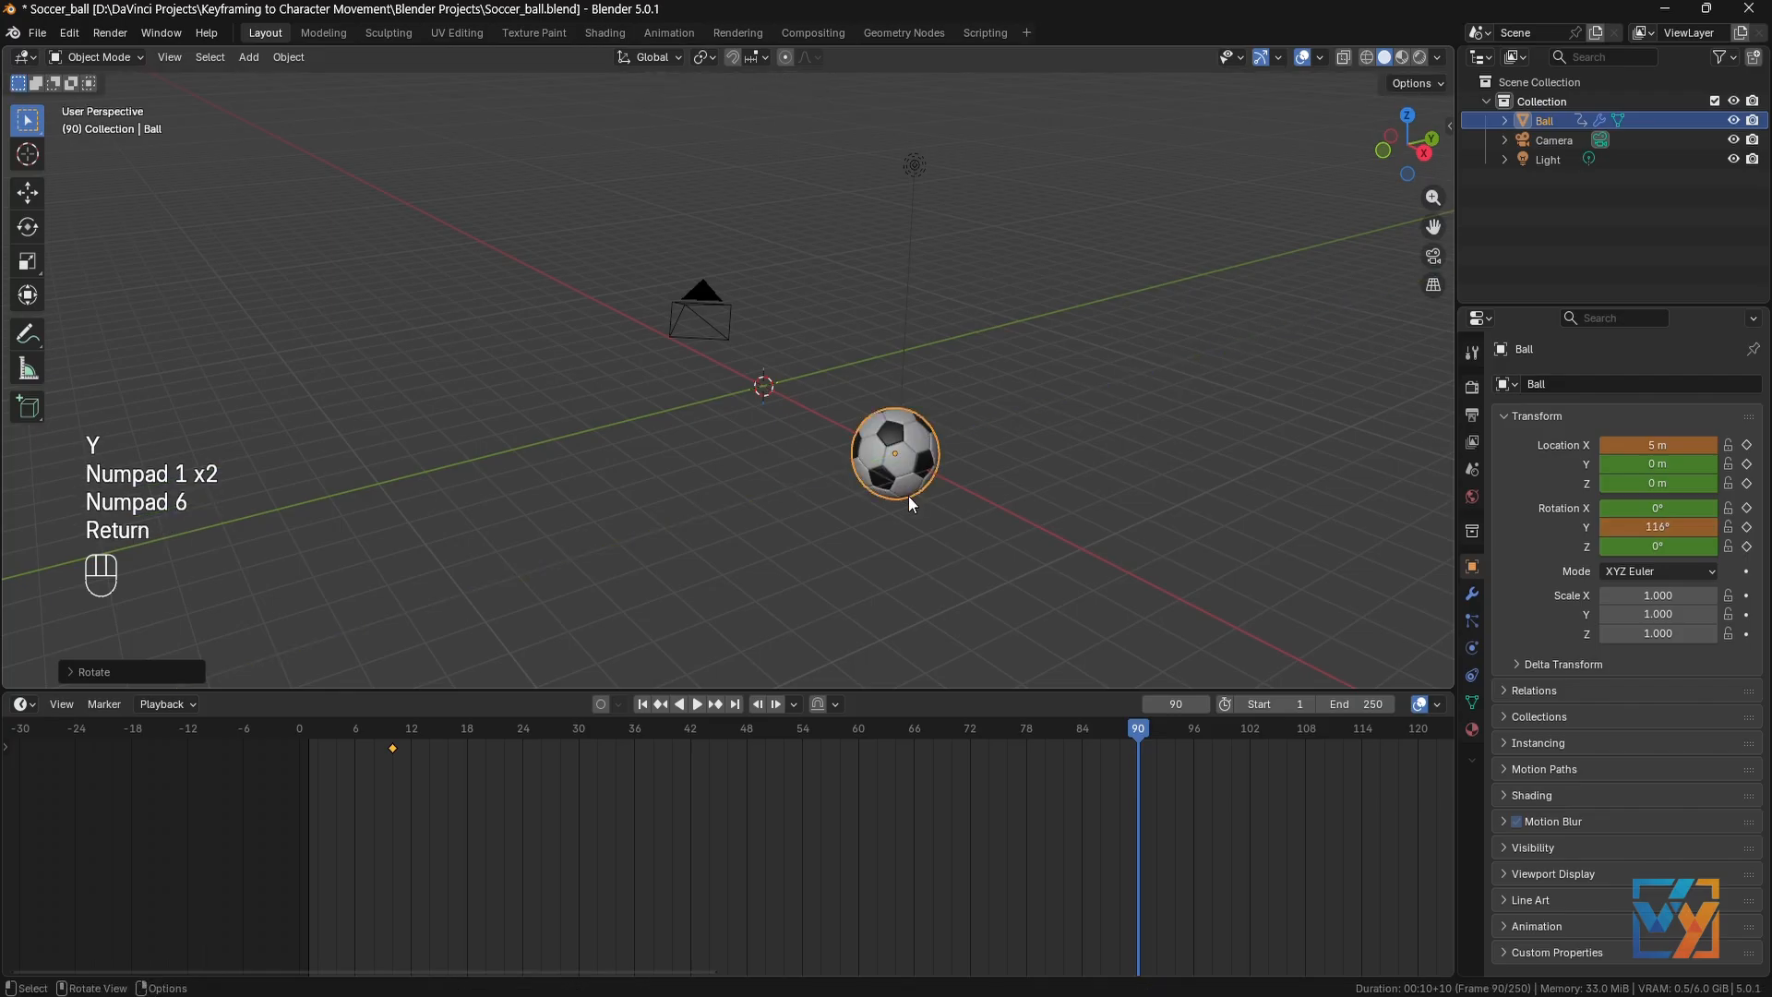
{"action": "key", "text": "k"}
{"action": "left_click", "coordinate": [933, 557]}
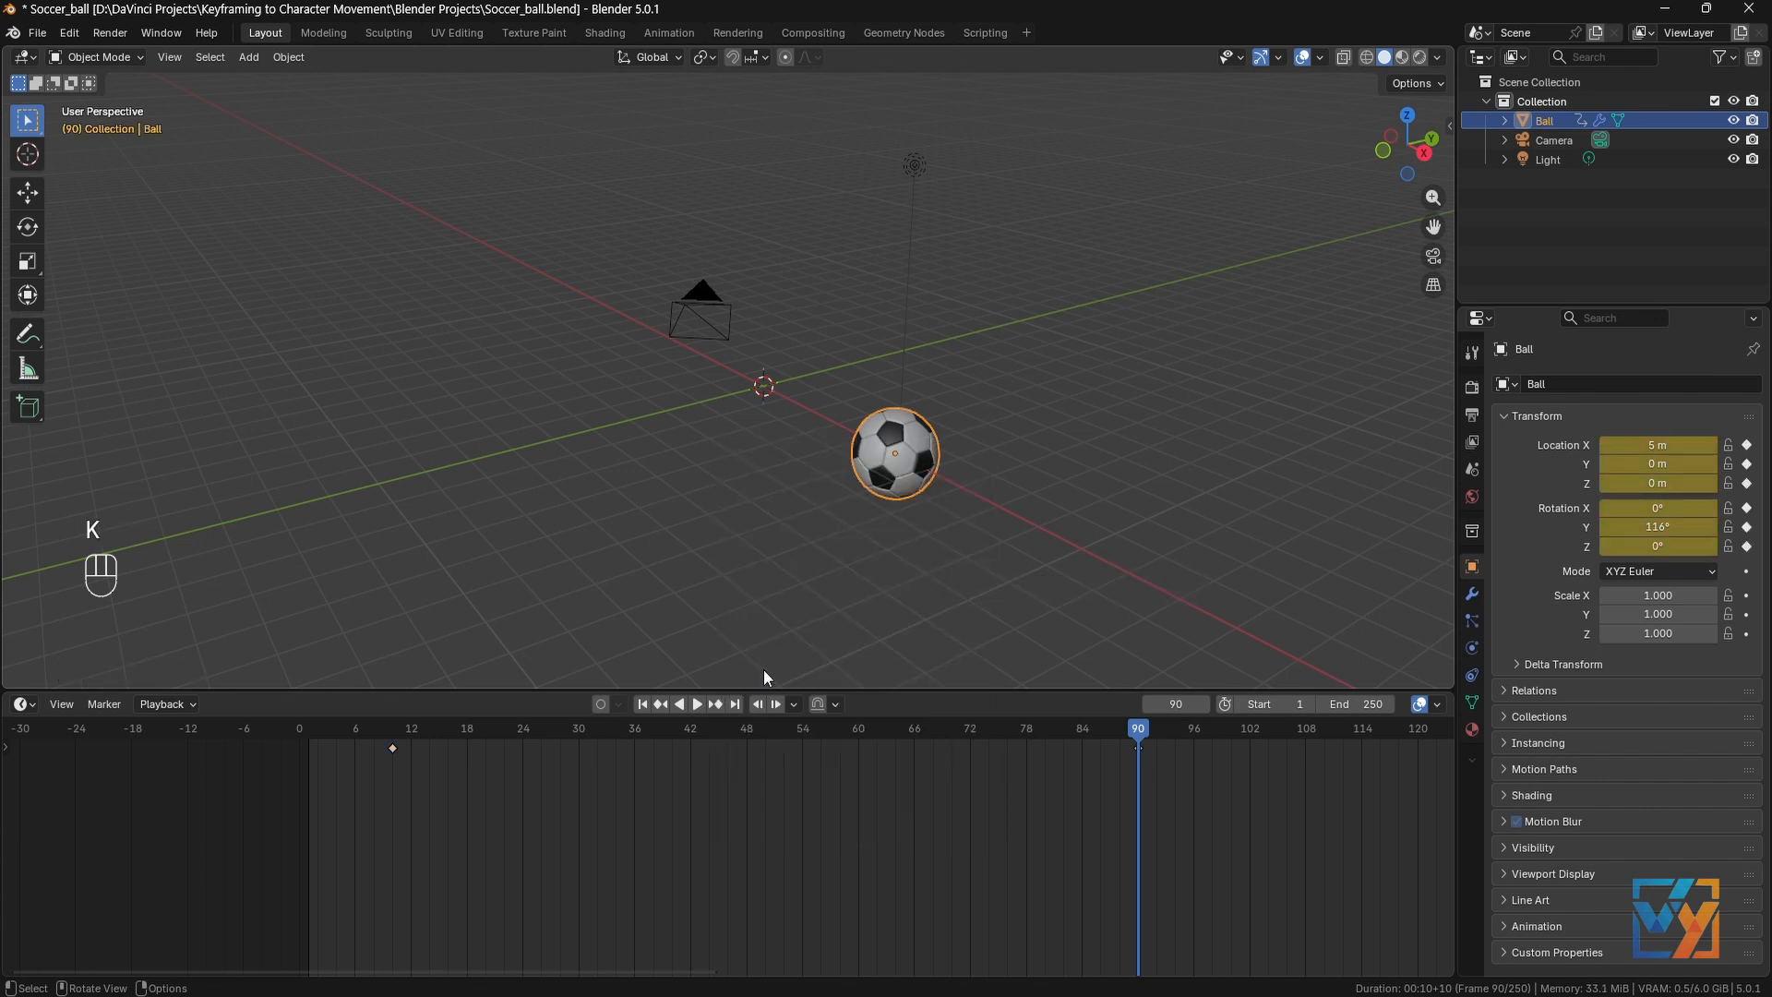
Step: Play the ball's animation from frame 10 past the second keyframe, and return to frame 1
{"action": "mouse_move", "coordinate": [378, 725]}
{"action": "left_mouse_down"}
{"action": "mouse_move", "coordinate": [1140, 759]}
{"action": "mouse_move", "coordinate": [325, 729]}
{"action": "mouse_move", "coordinate": [394, 730]}
{"action": "left_mouse_up"}
{"action": "key", "text": "space"}
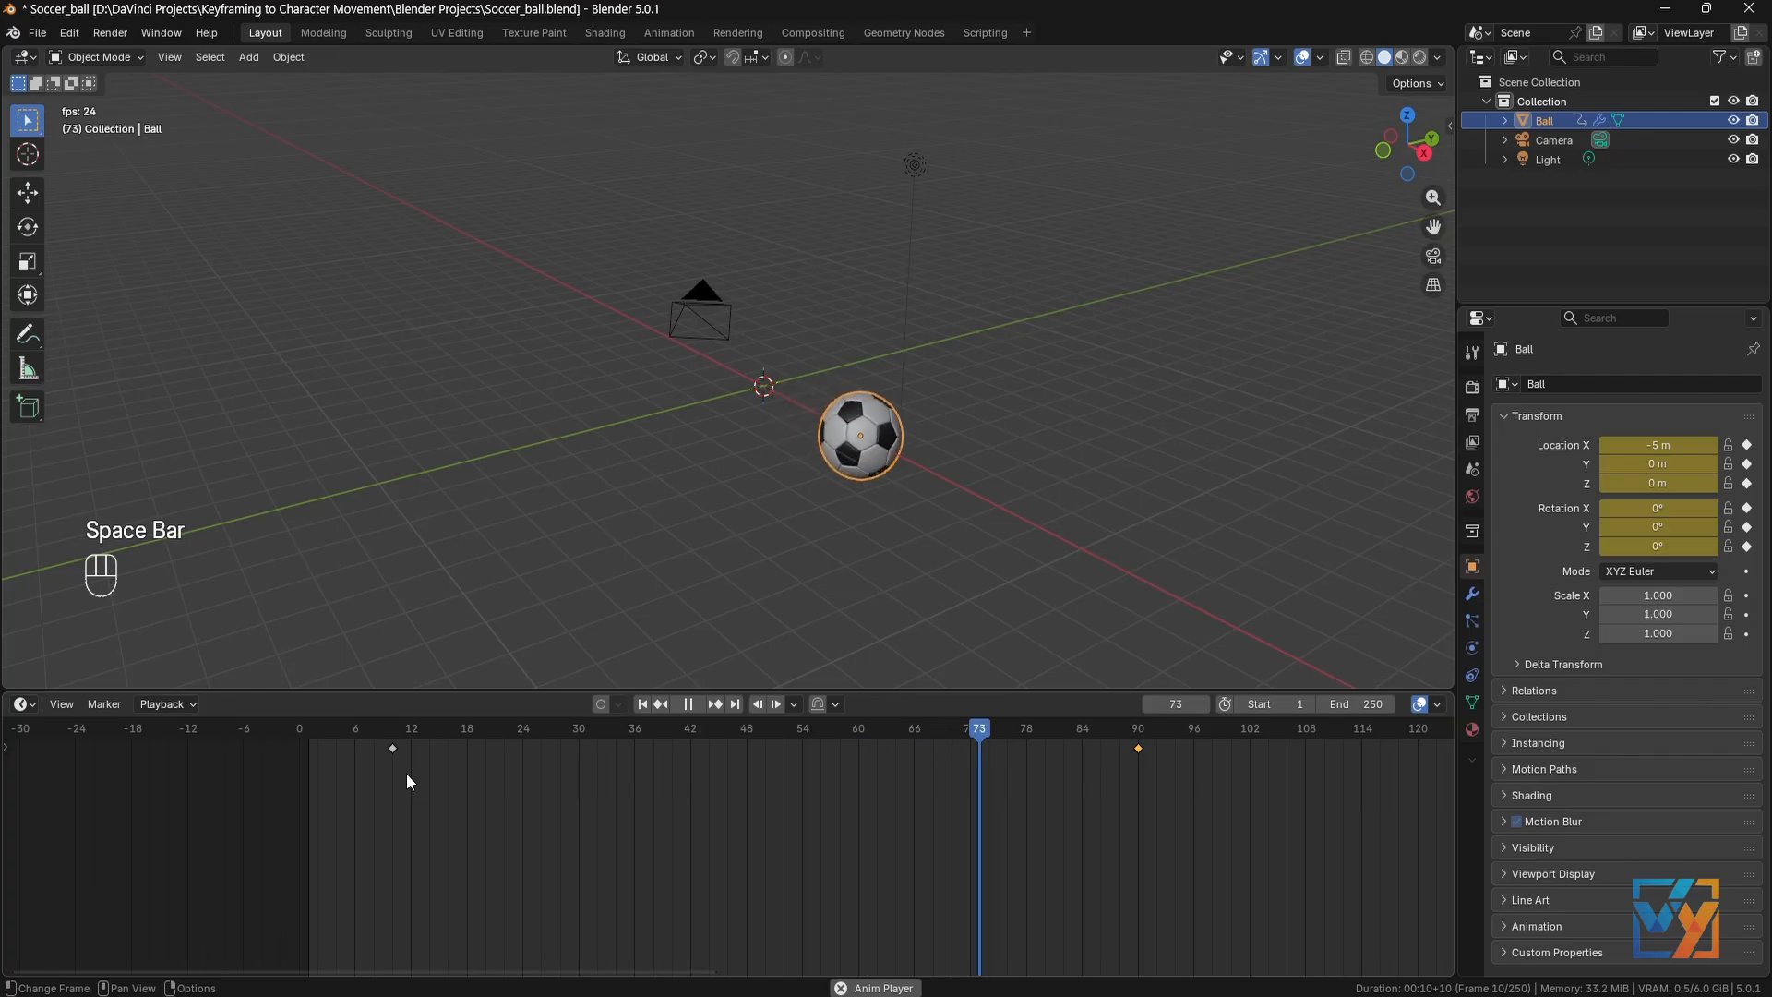
{"action": "key", "text": "space"}
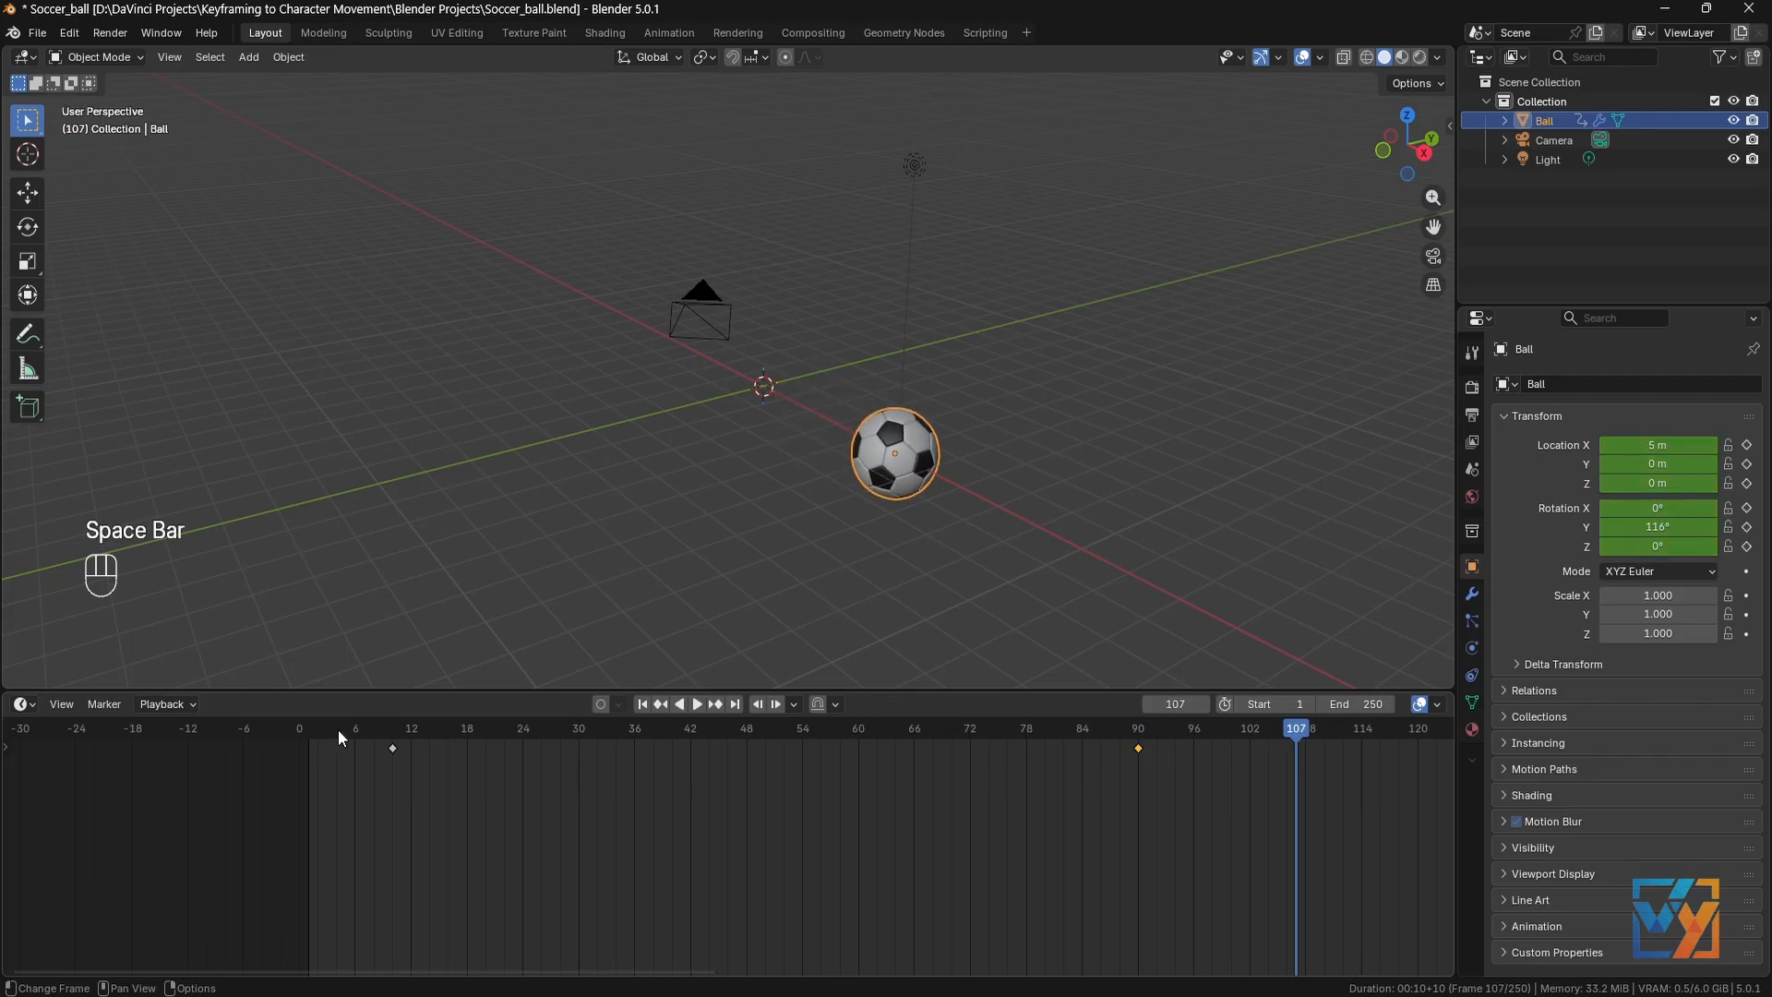
{"action": "left_click_drag", "start_coordinate": [338, 729], "coordinate": [308, 728]}
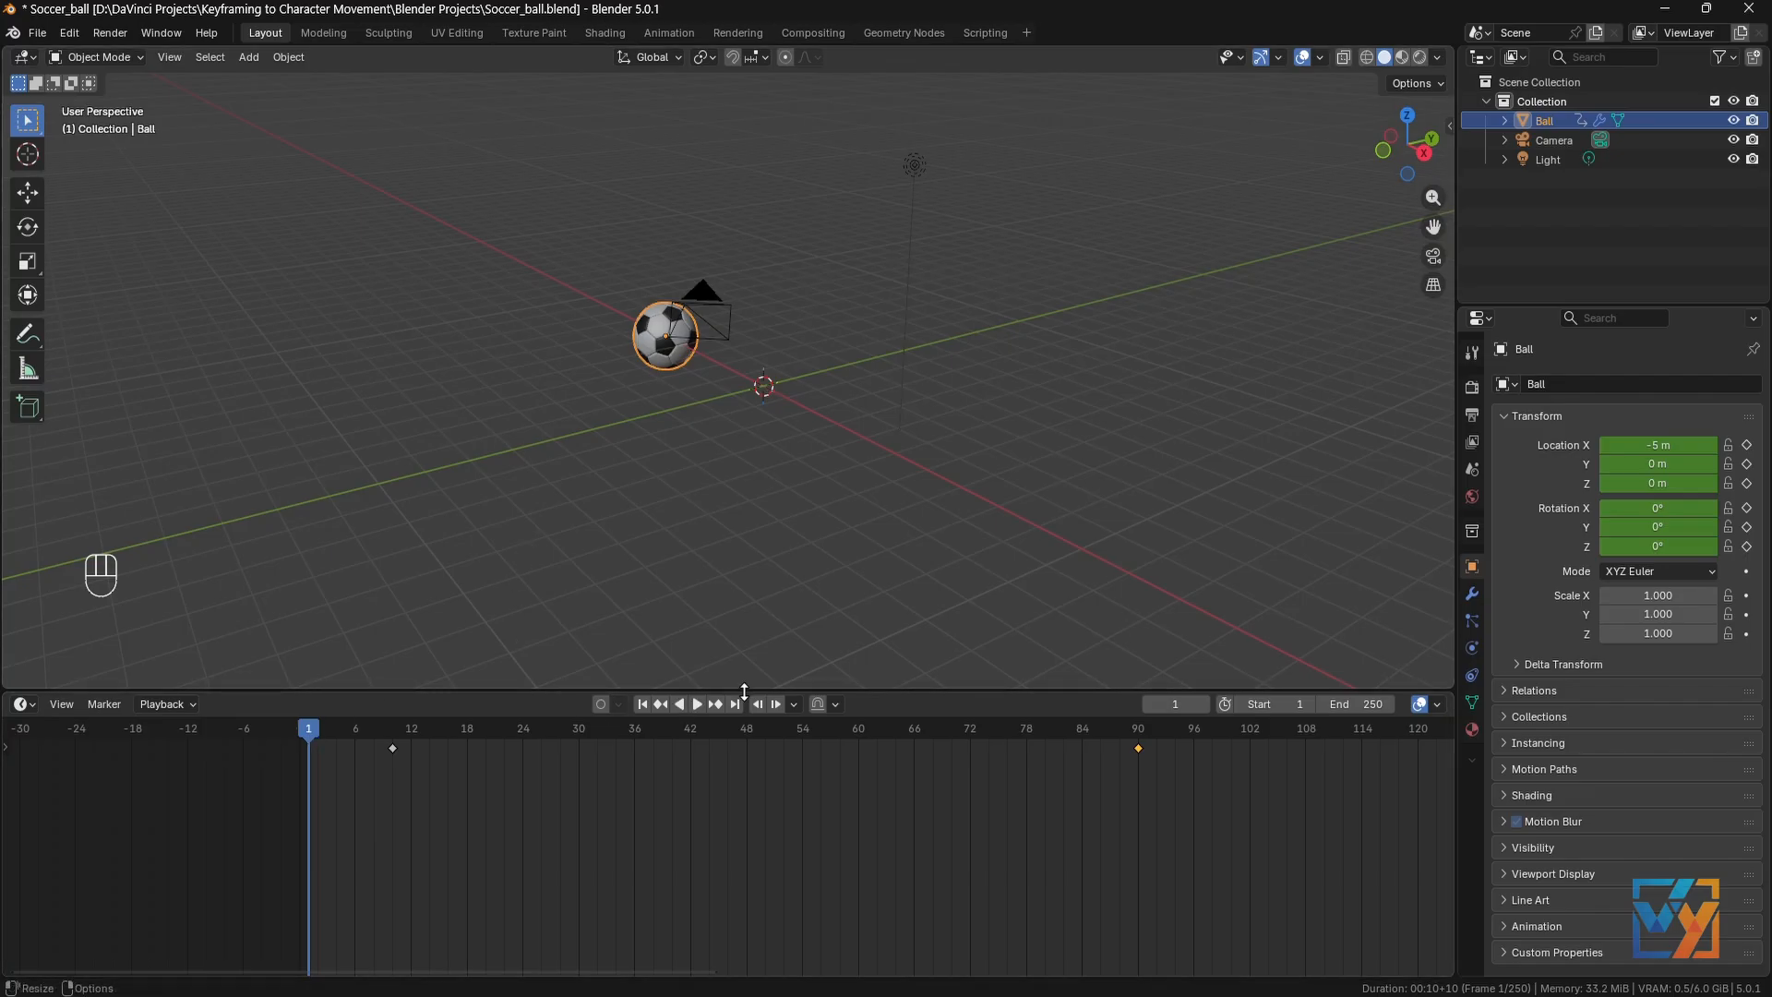
Step: Enlarge the timeline and scrub between the ball's two keyframes to review its motion, ending at frame 10
{"action": "left_click_drag", "start_coordinate": [744, 692], "coordinate": [743, 617]}
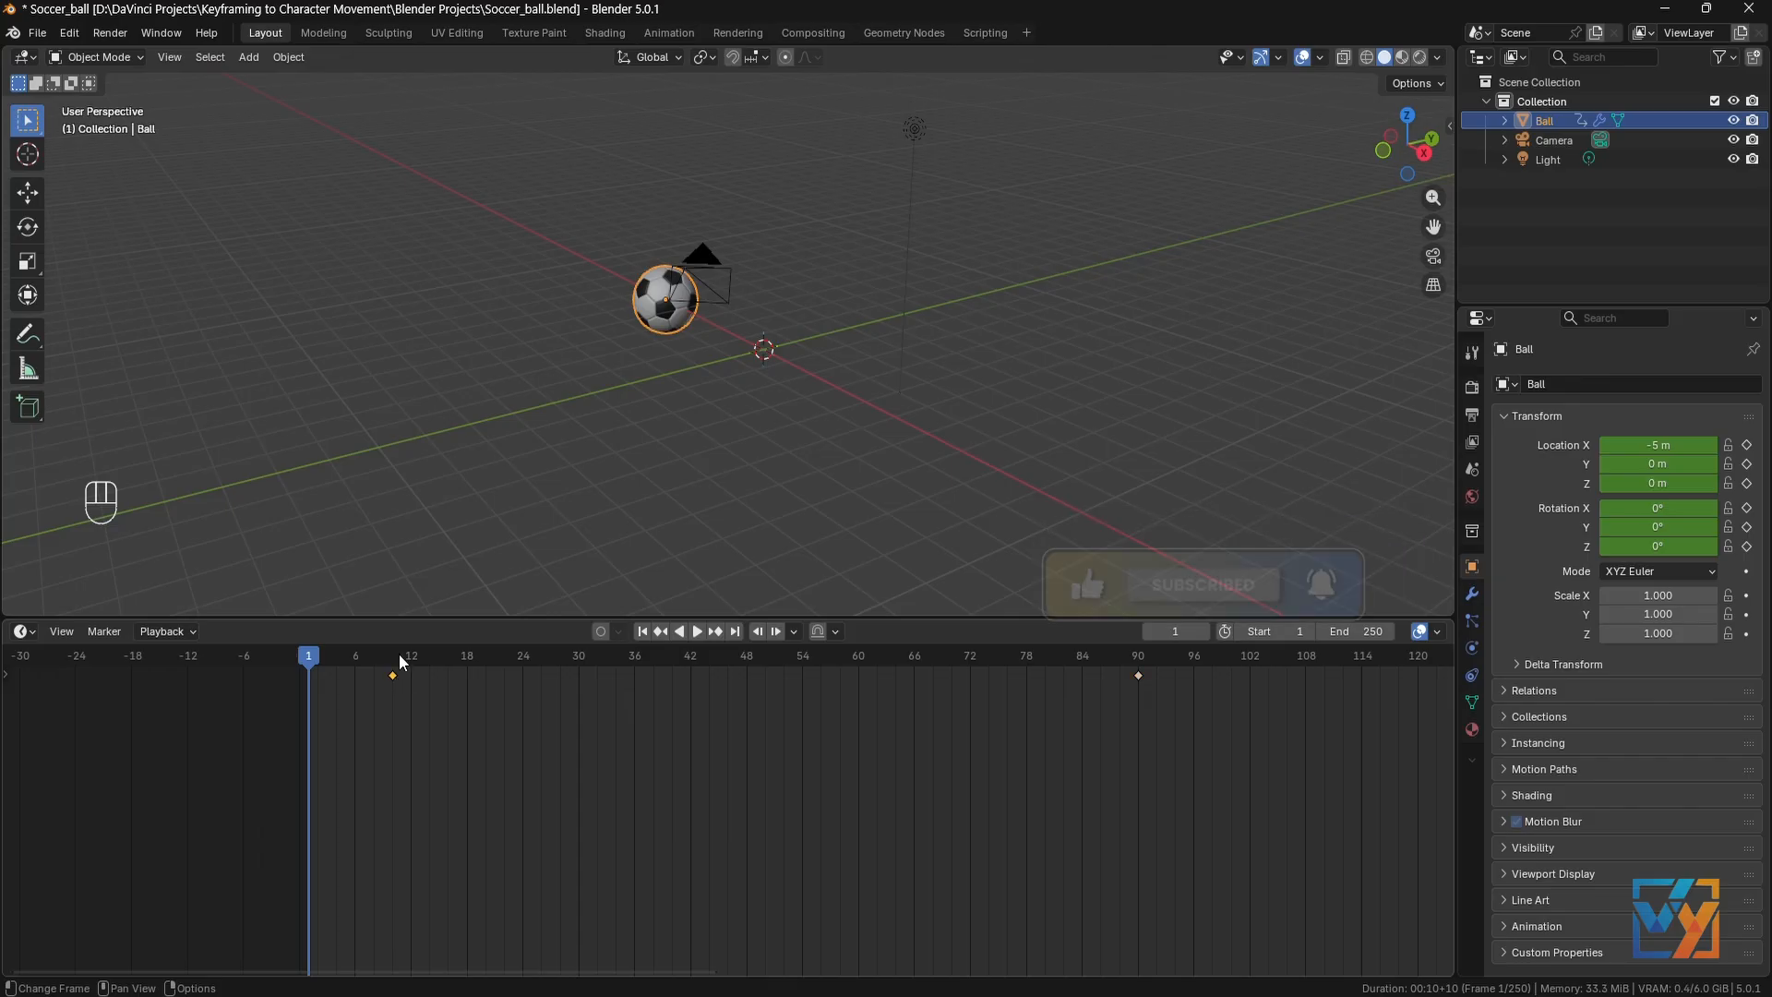
{"action": "left_click_drag", "start_coordinate": [402, 658], "coordinate": [393, 657]}
{"action": "left_click_drag", "start_coordinate": [1117, 655], "coordinate": [394, 655]}
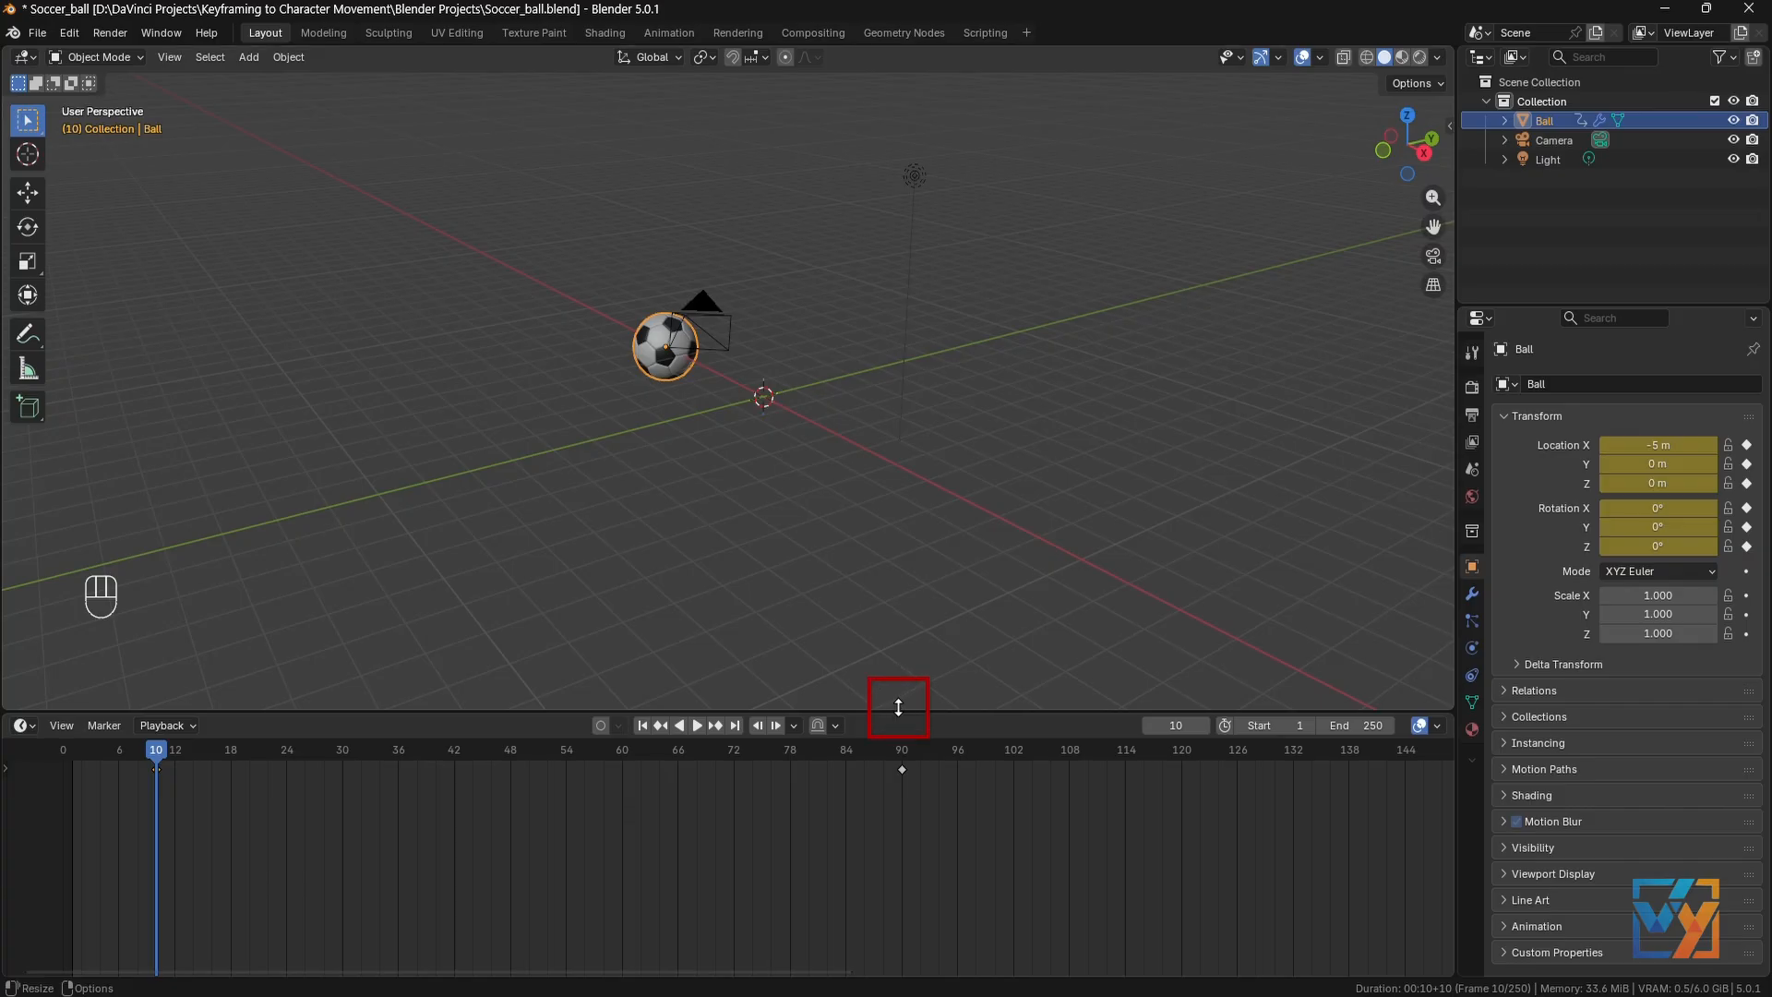
Step: Enlarge the timeline area further and switch it to the Graph Editor
{"action": "left_click_drag", "start_coordinate": [898, 707], "coordinate": [876, 500]}
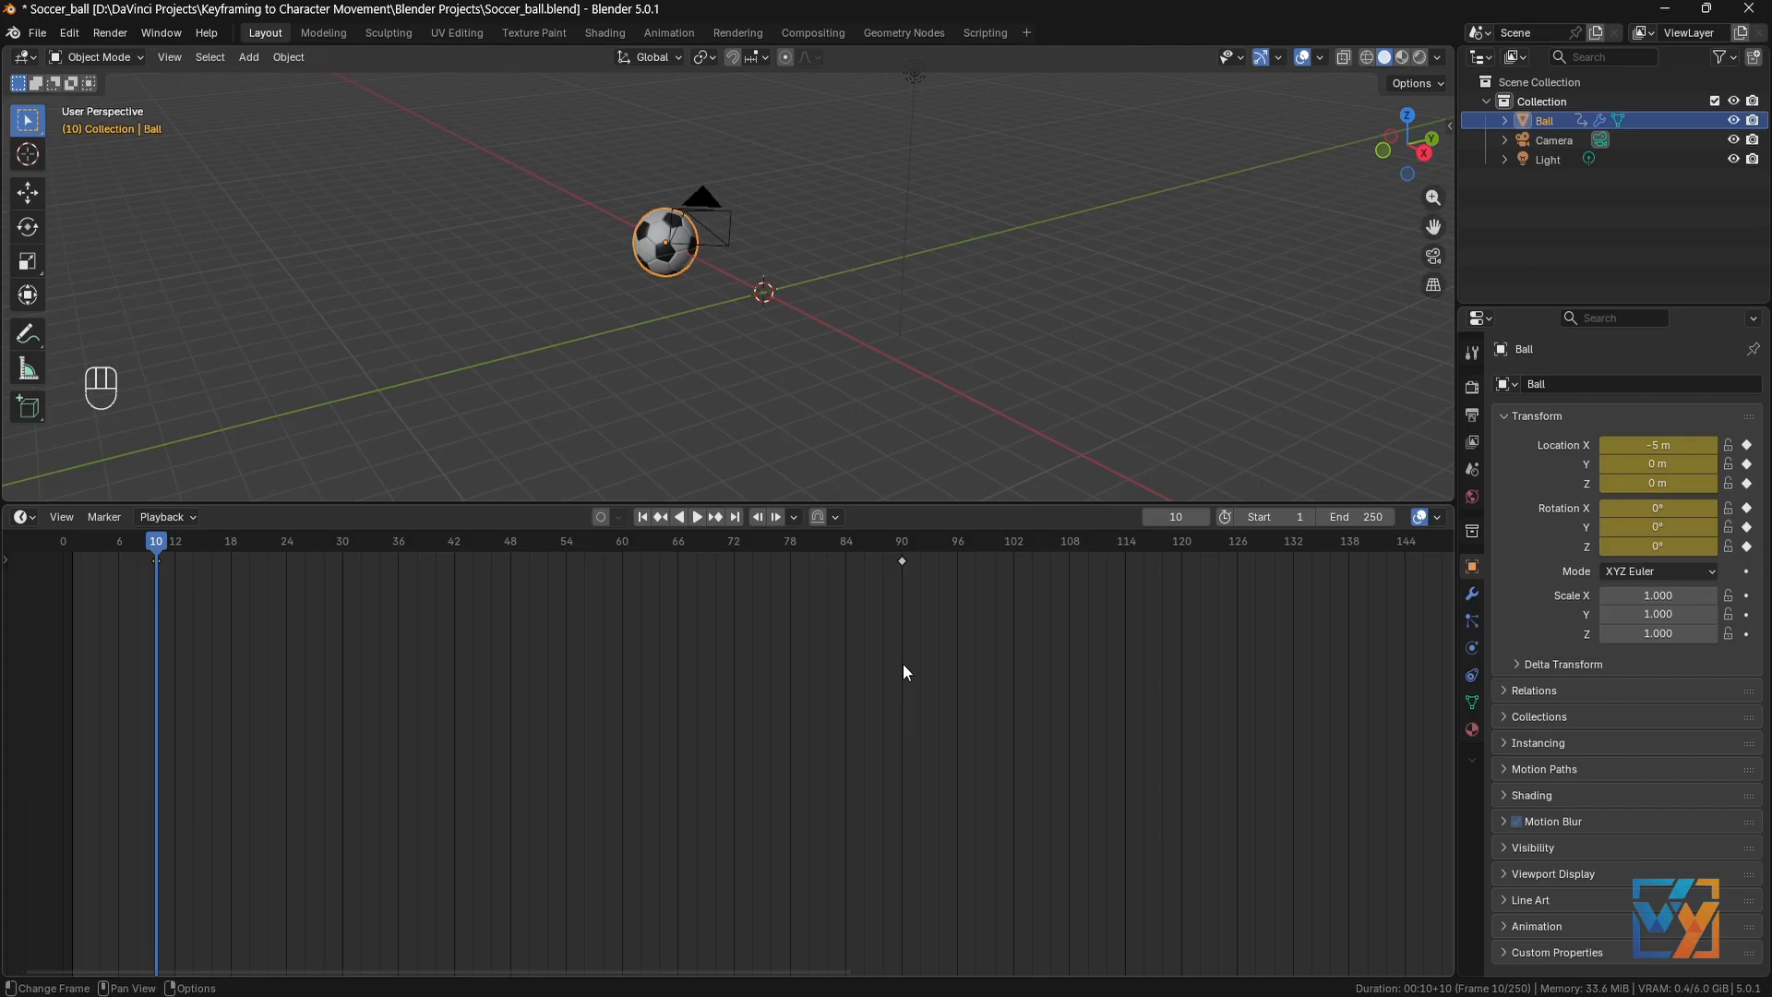
{"action": "key", "text": "ctrl+Tab"}
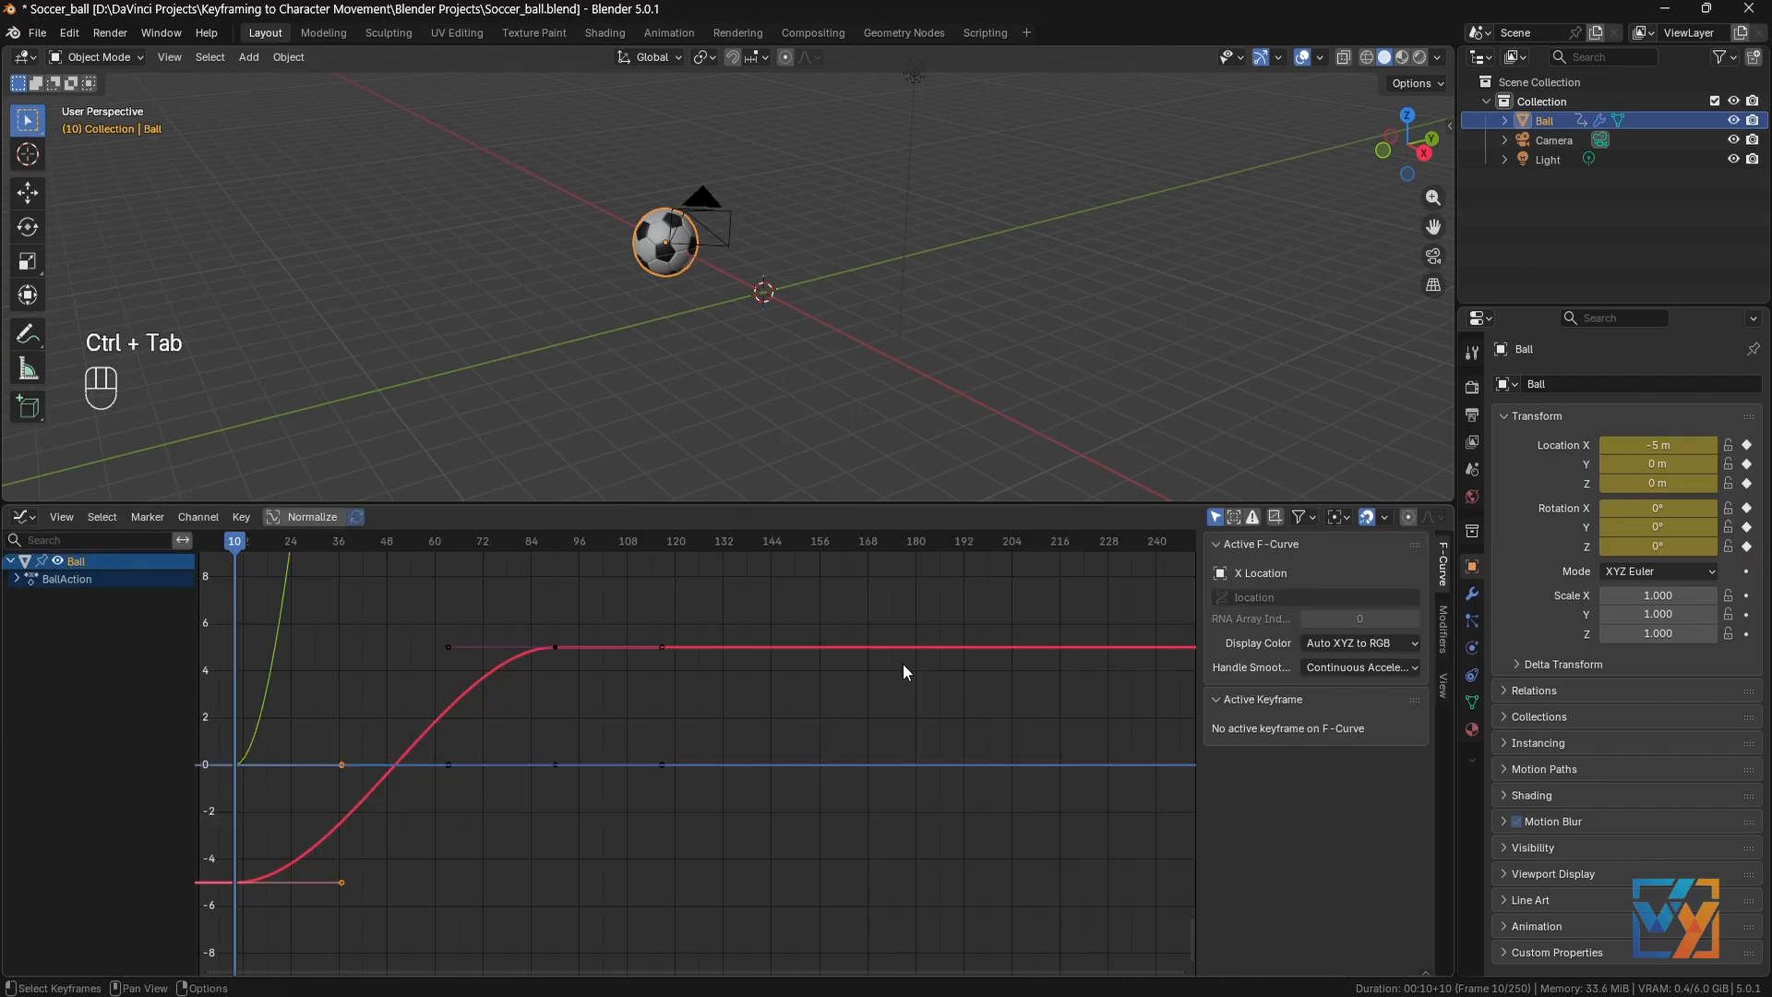
{"action": "left_click", "coordinate": [23, 517]}
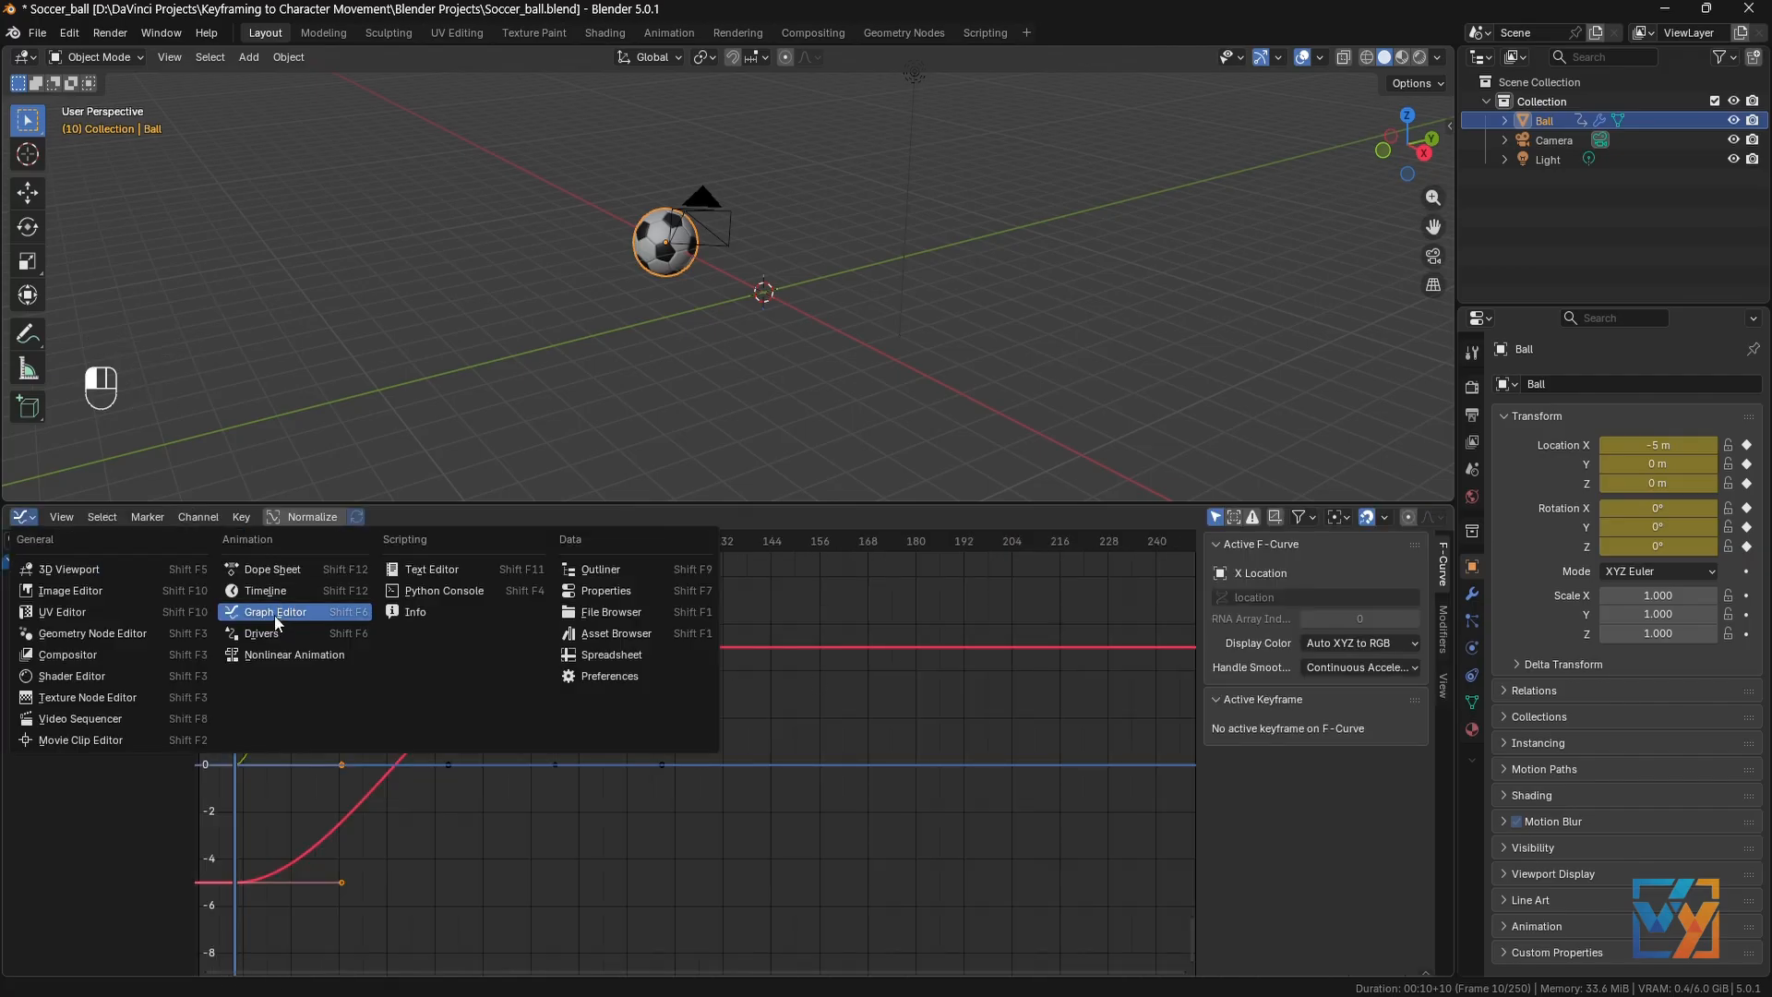
{"action": "left_click", "coordinate": [23, 517]}
{"action": "left_click", "coordinate": [23, 517]}
{"action": "left_click", "coordinate": [24, 517]}
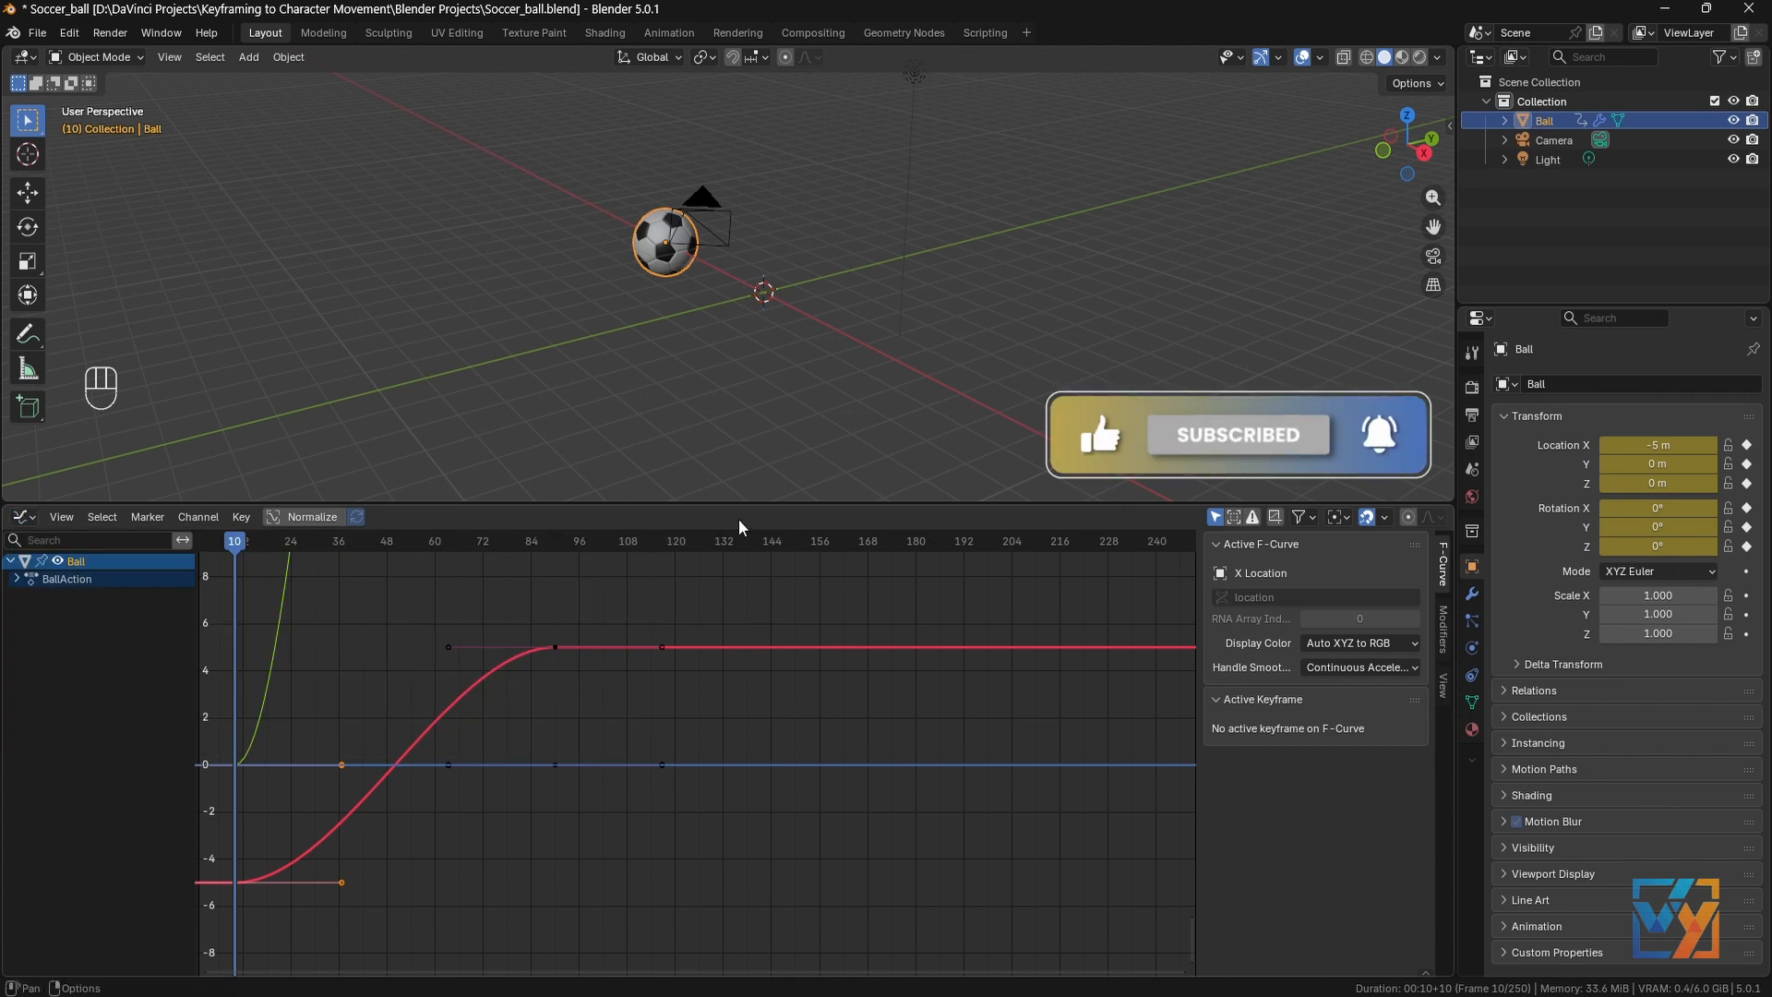
Step: Return to frame 1, then deselect and reselect the ball to check when its animation curves are displayed
{"action": "left_click_drag", "start_coordinate": [247, 543], "coordinate": [199, 557]}
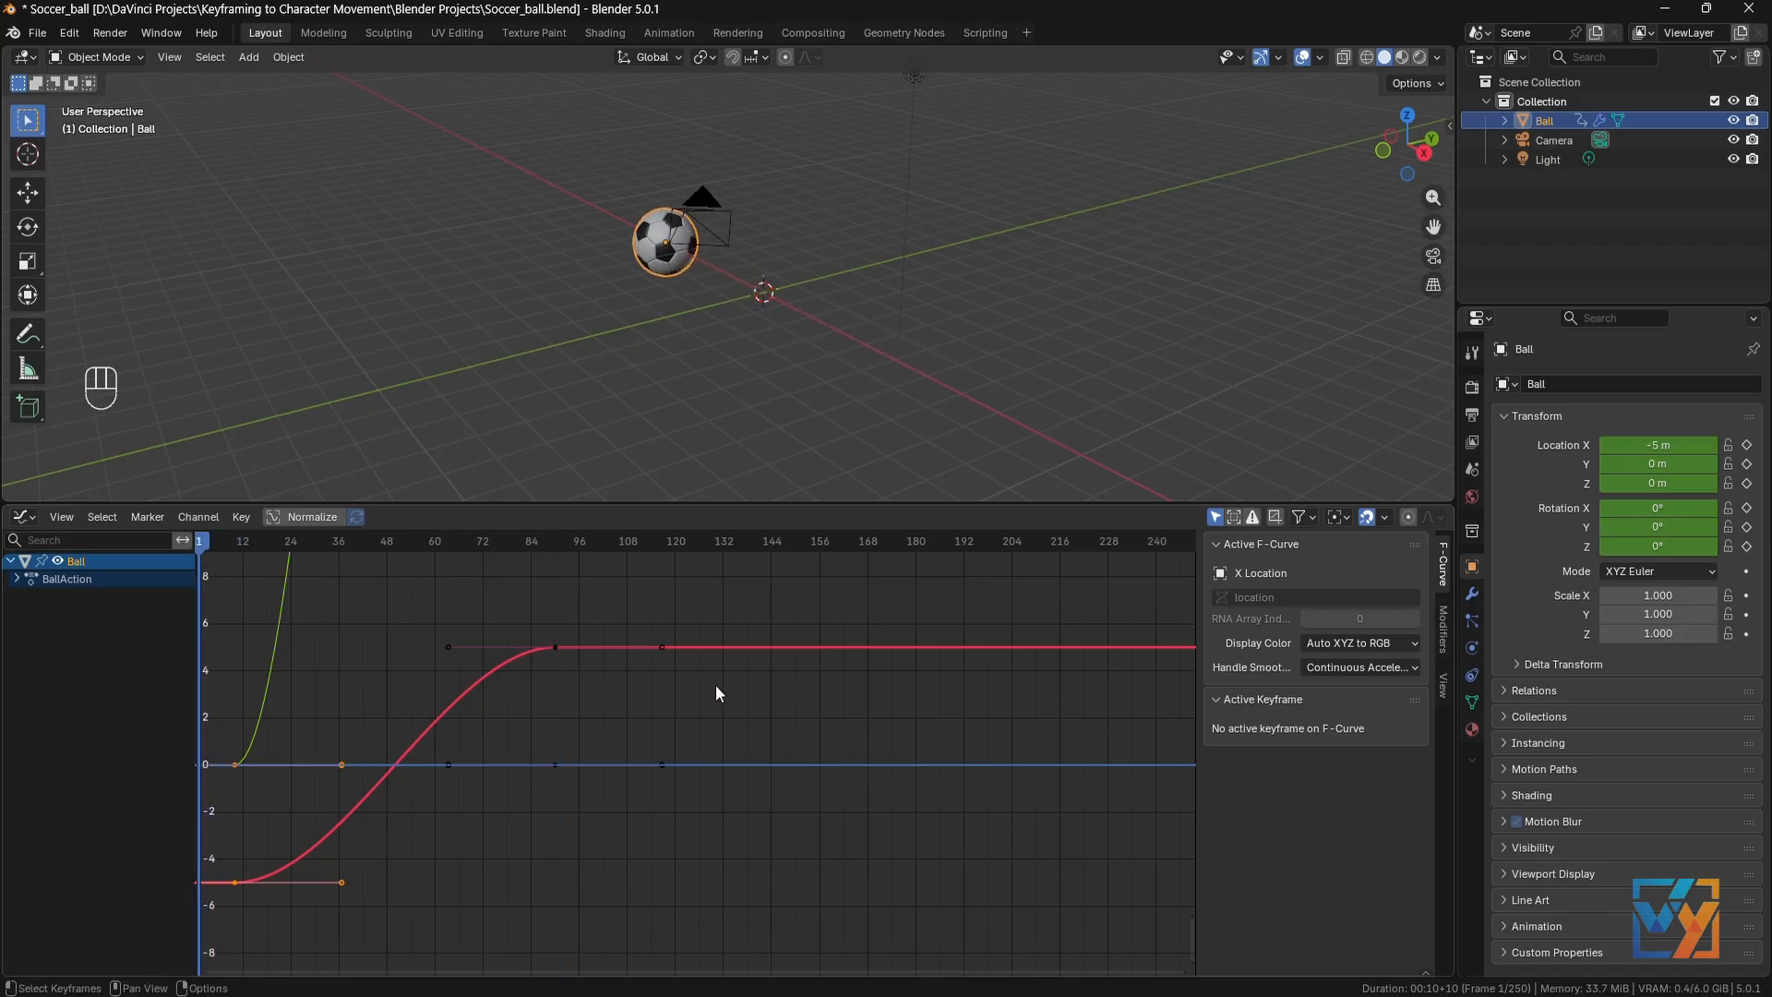
{"action": "left_click", "coordinate": [663, 382]}
{"action": "left_click", "coordinate": [668, 270]}
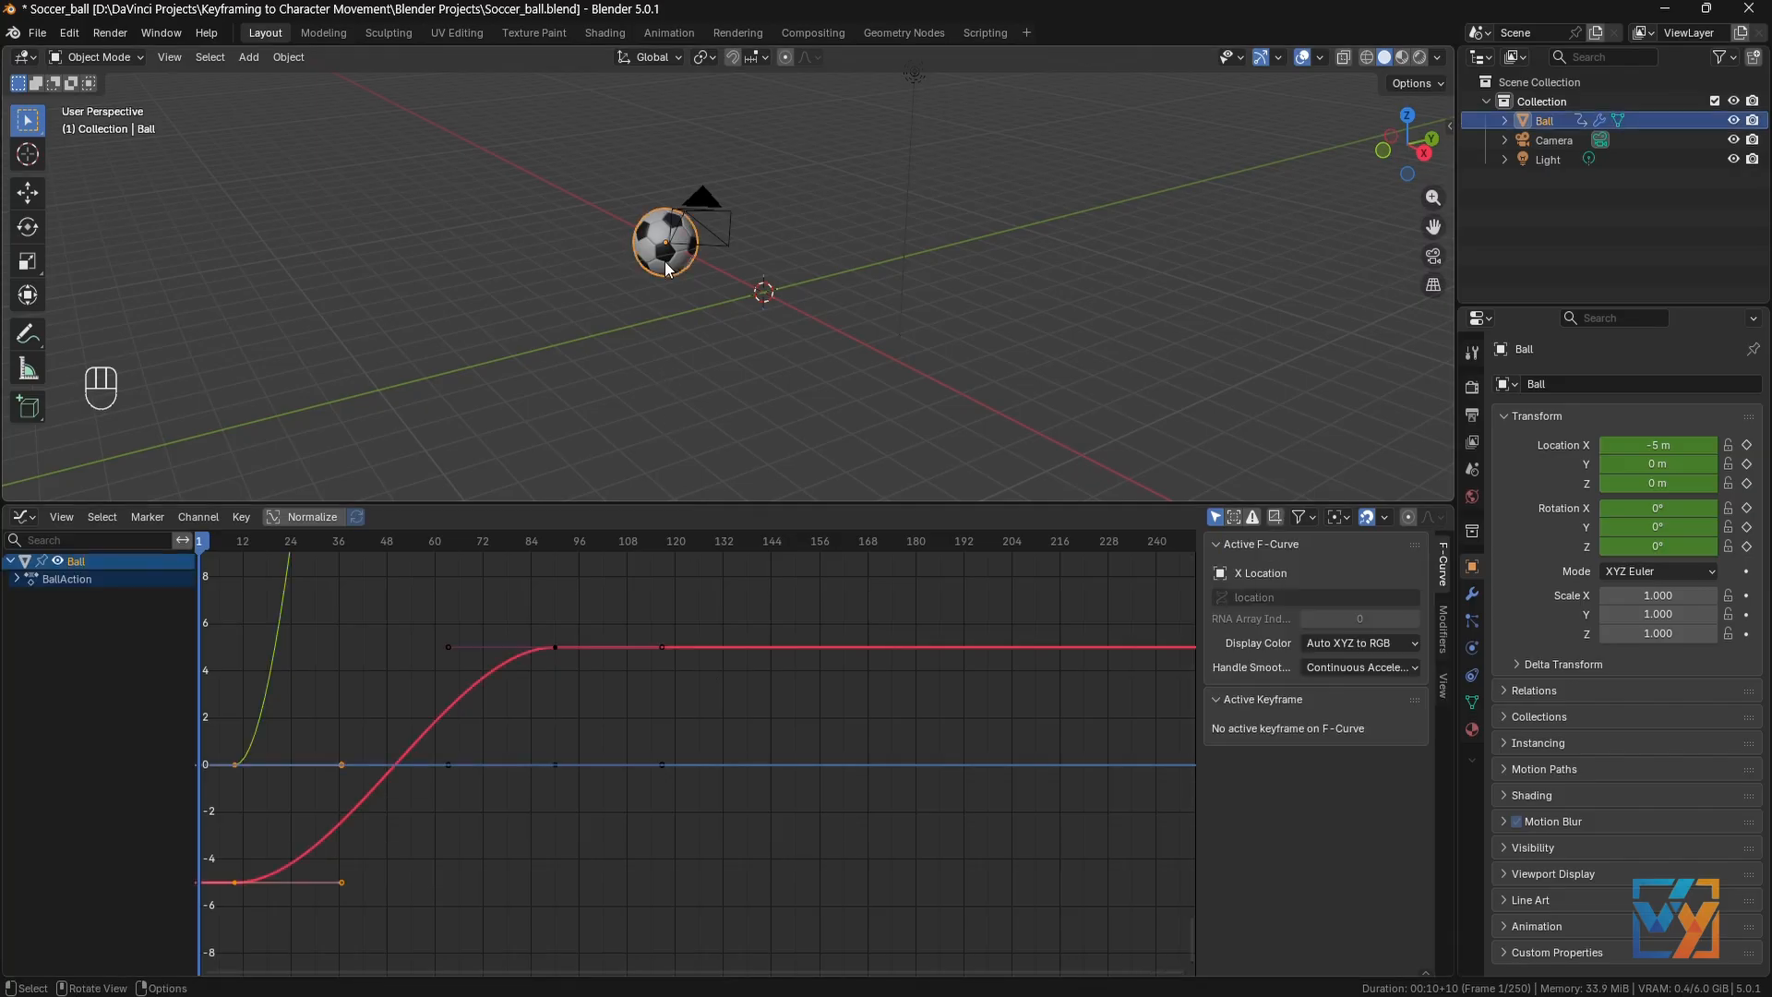
{"action": "left_click", "coordinate": [722, 421]}
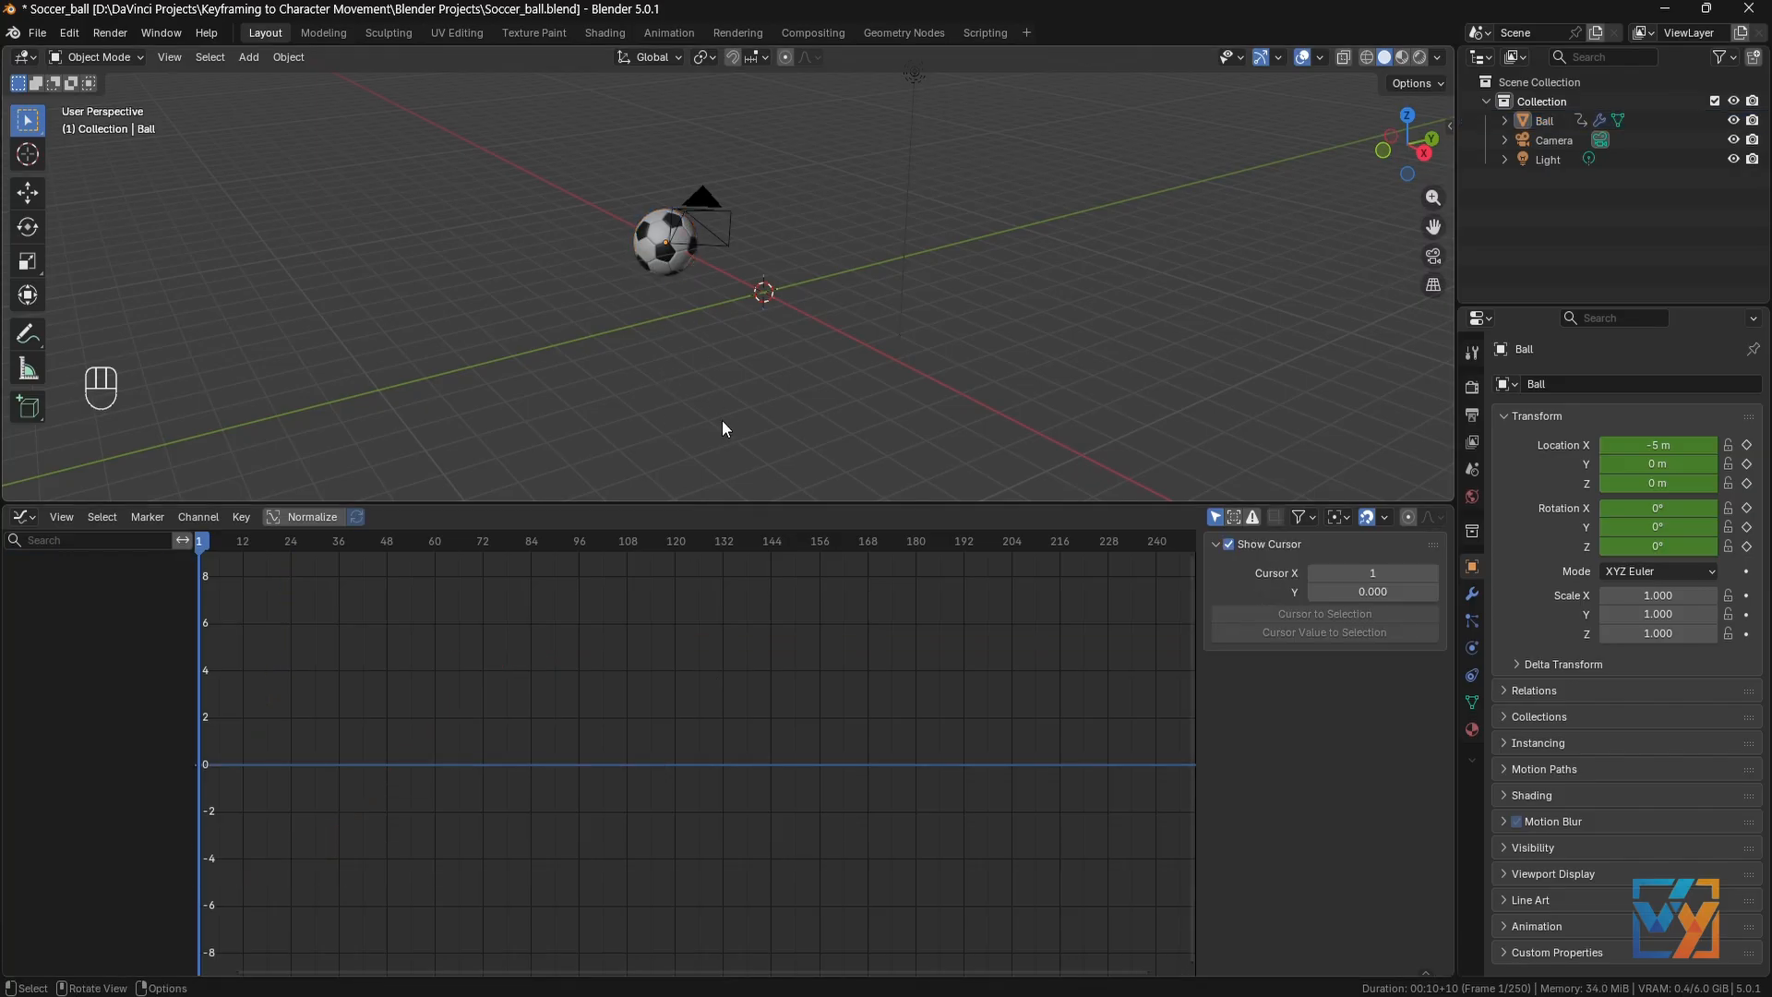
{"action": "left_click", "coordinate": [661, 274]}
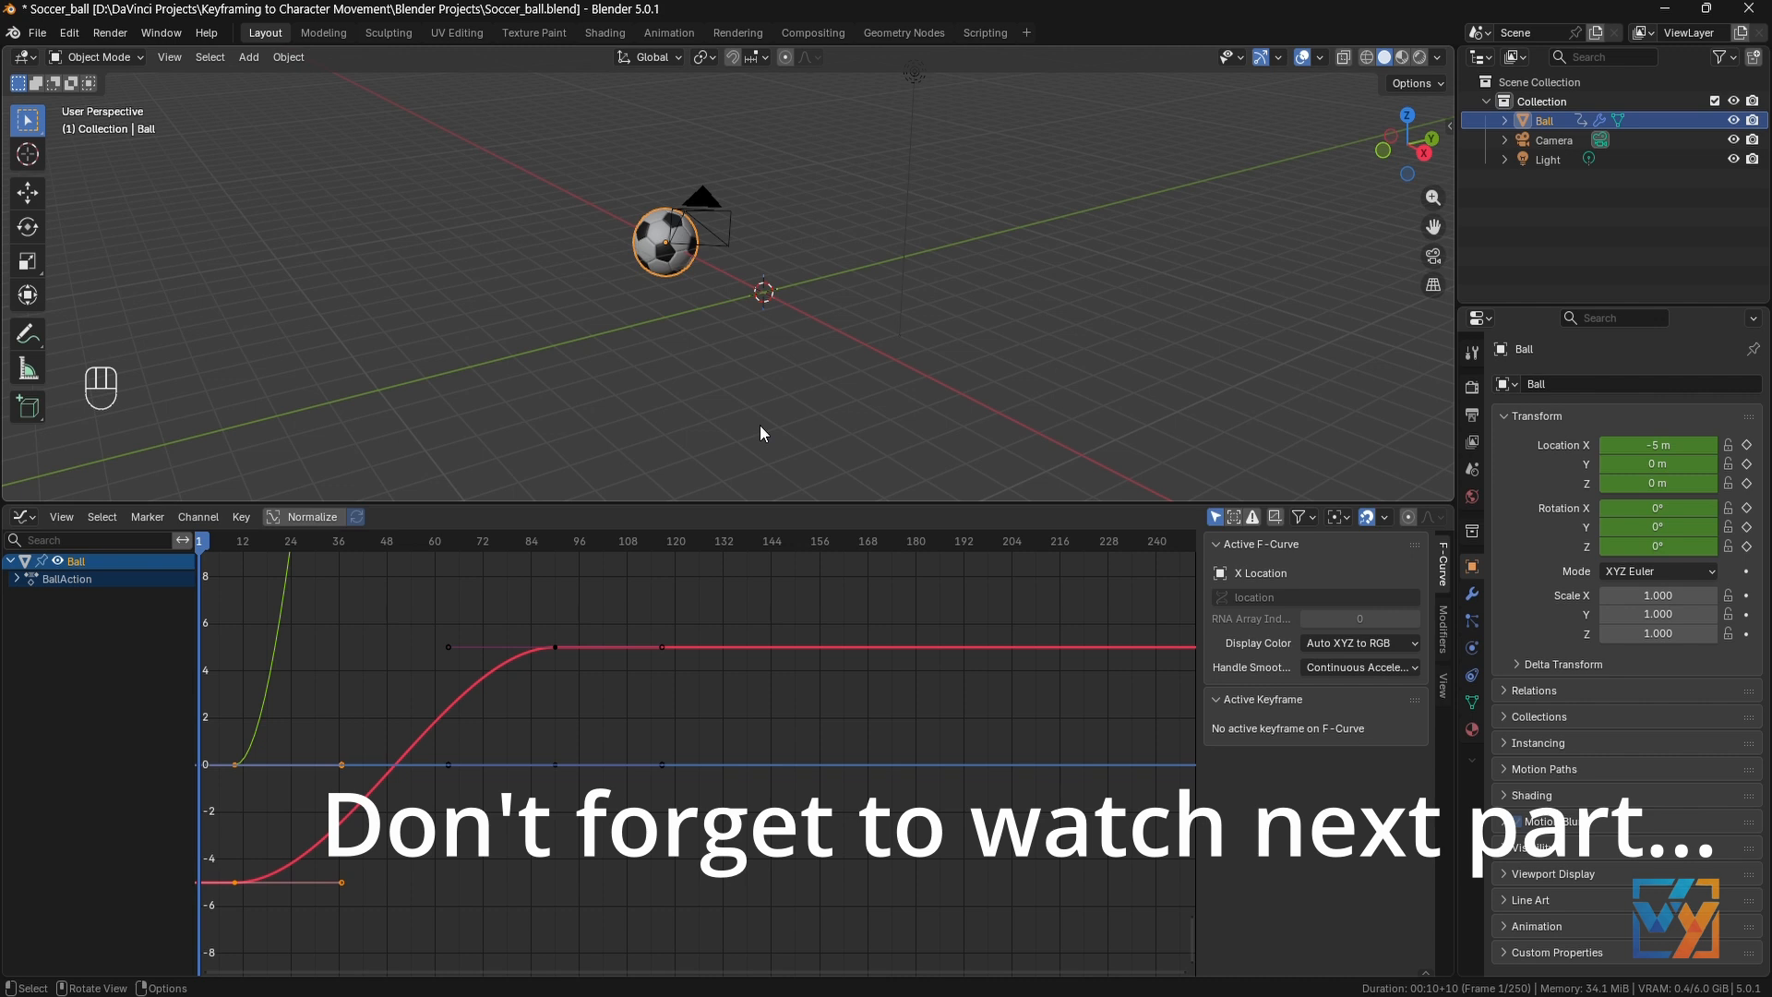
Step: Open the Graph Editor's view options
{"action": "left_click", "coordinate": [62, 518]}
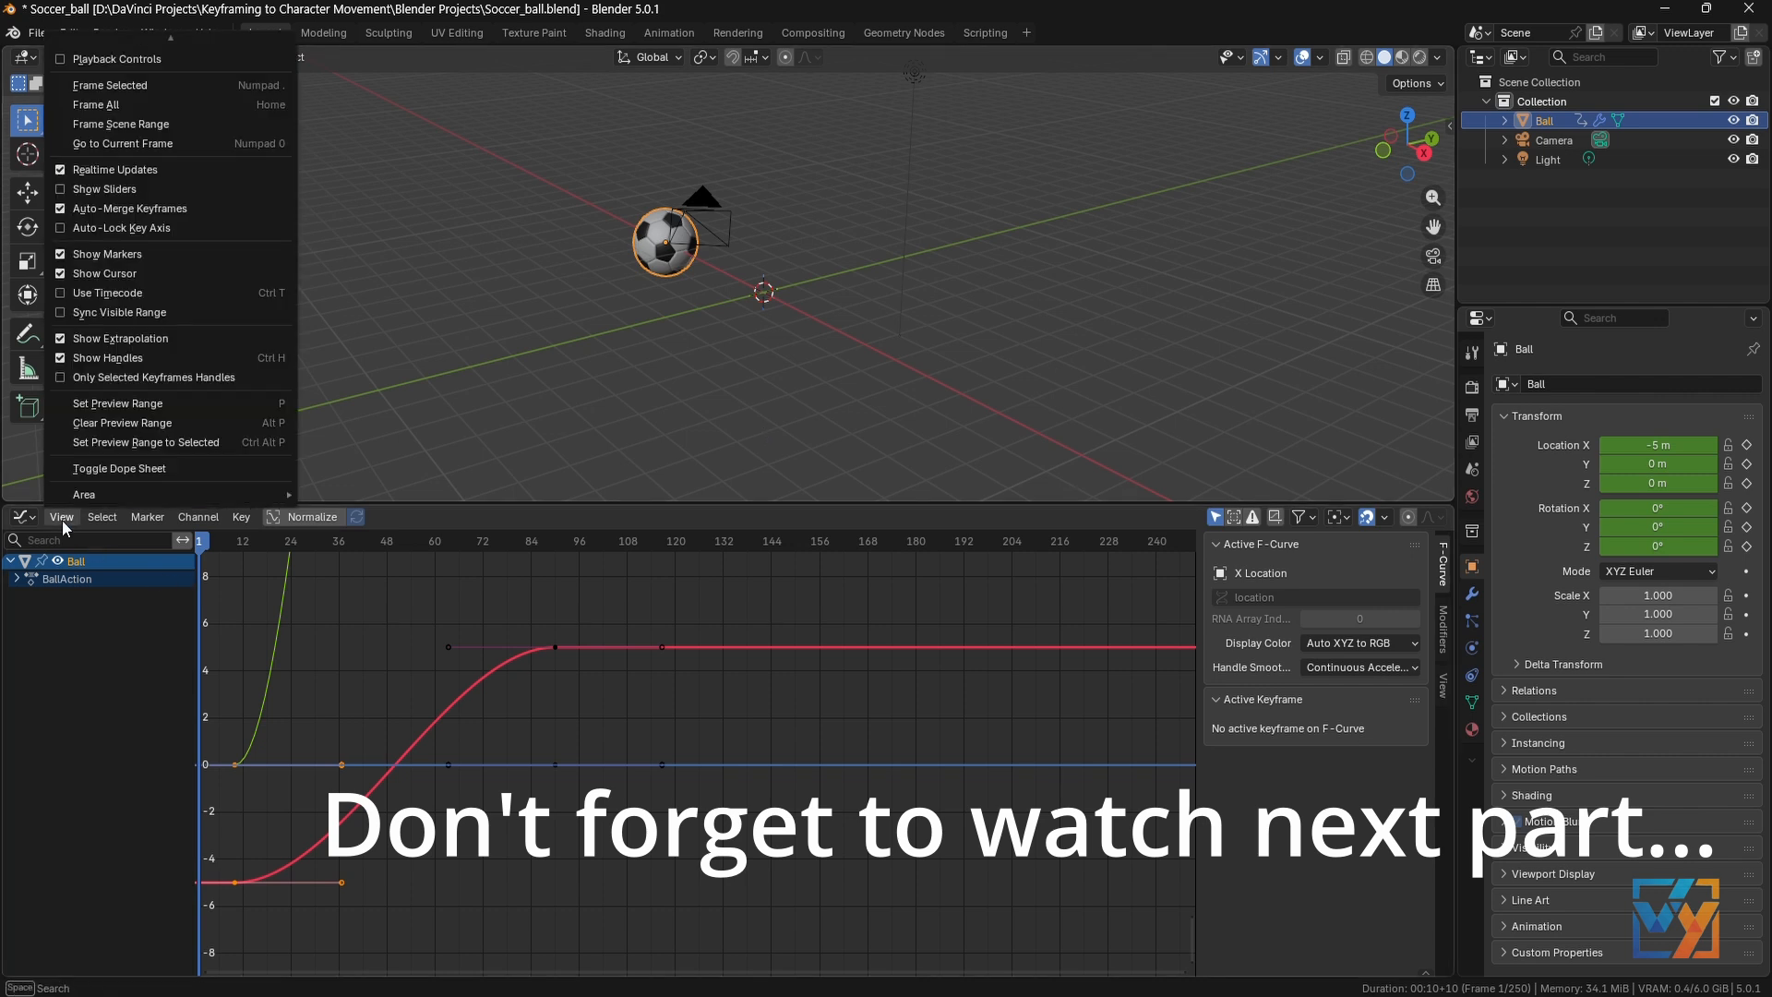